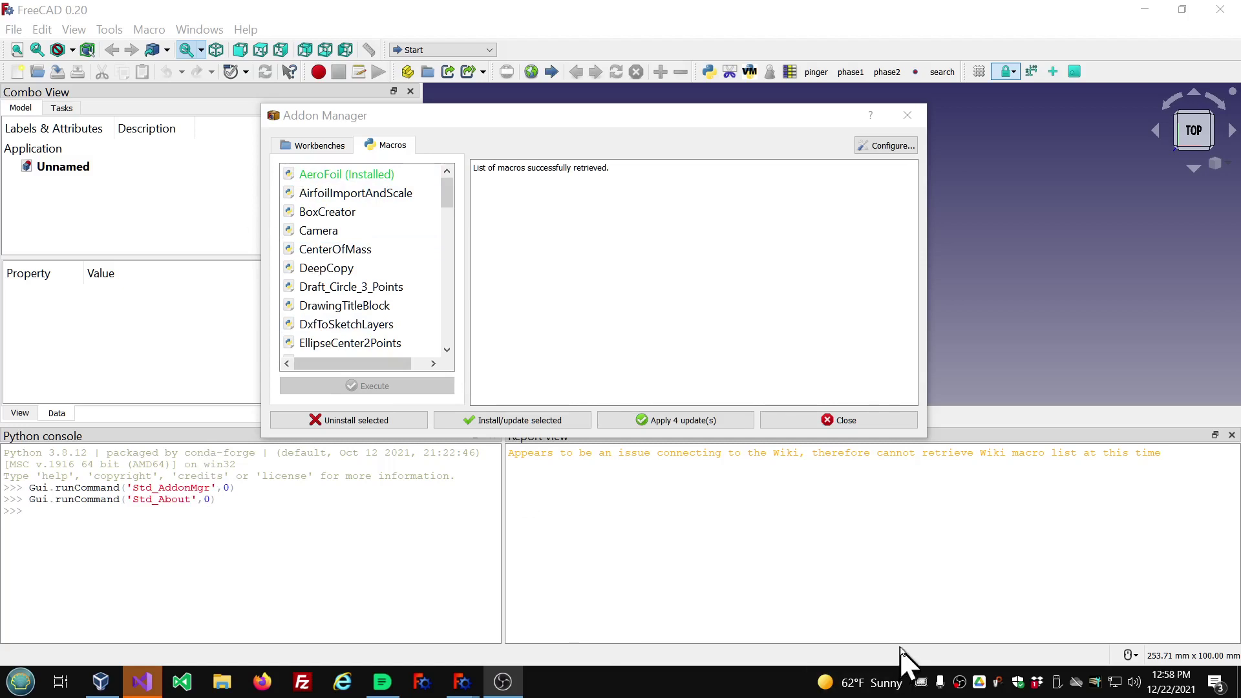
Close and reopen the Addon Manager from the Tools menu, showing its Macros list.
left_click(921, 683)
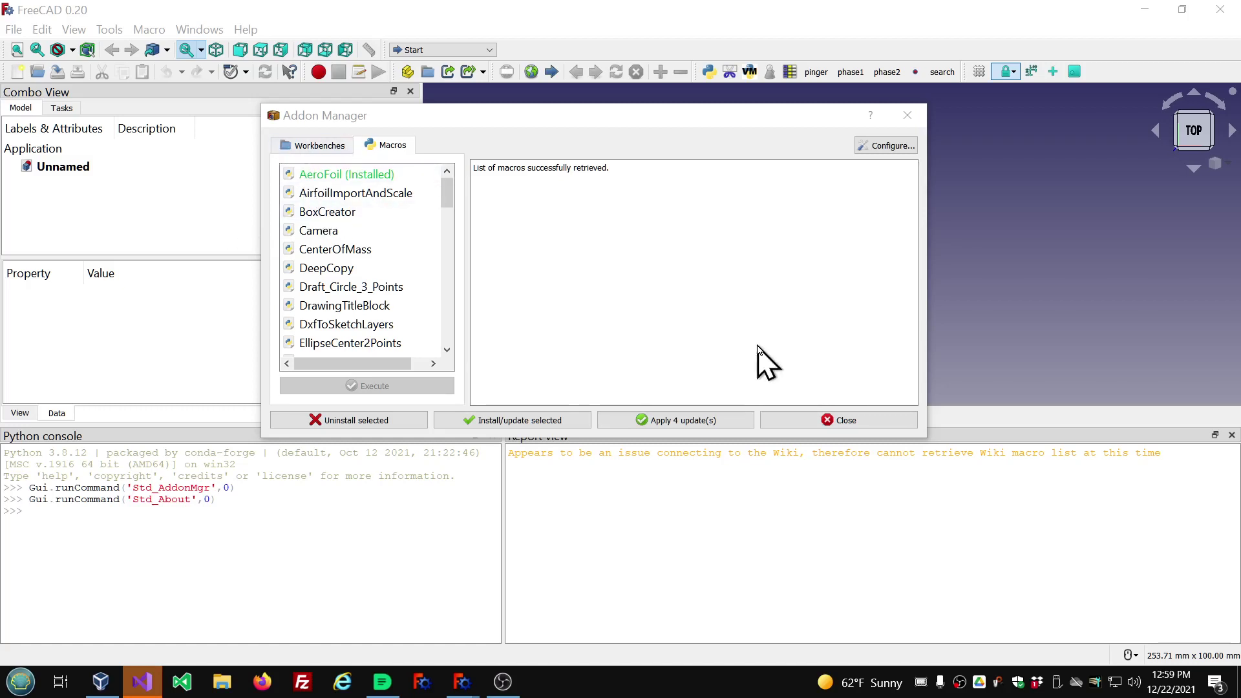
left_click(823, 424)
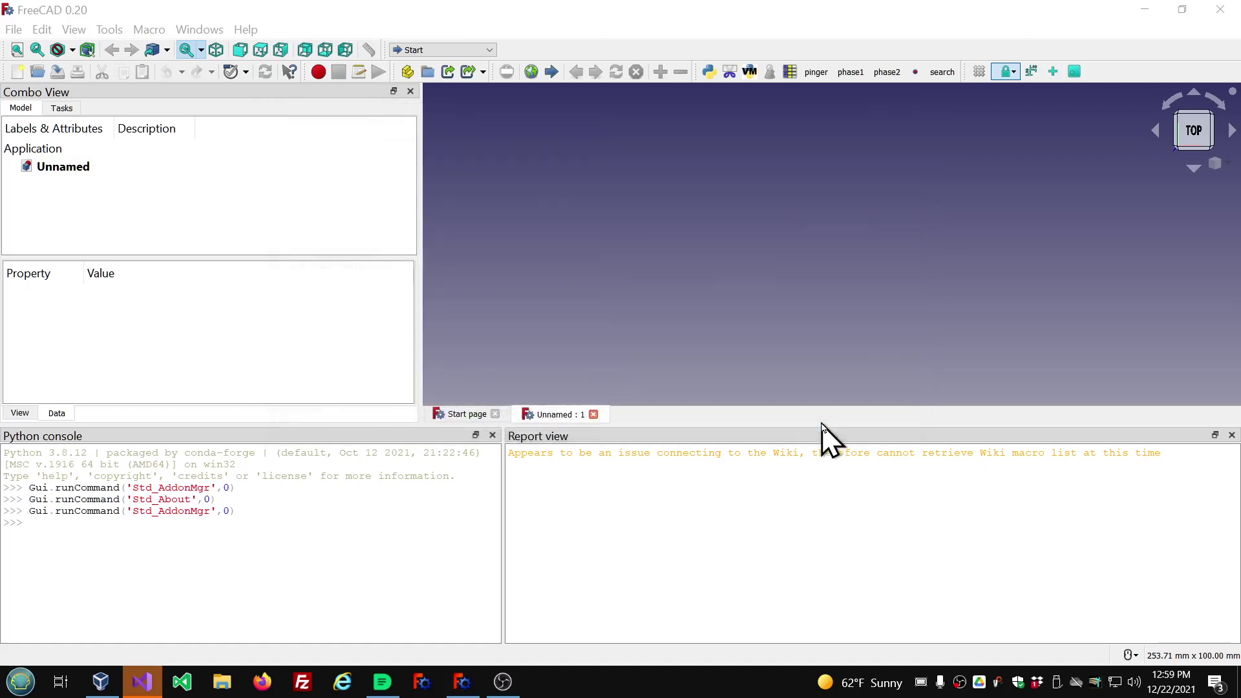
left_click(109, 31)
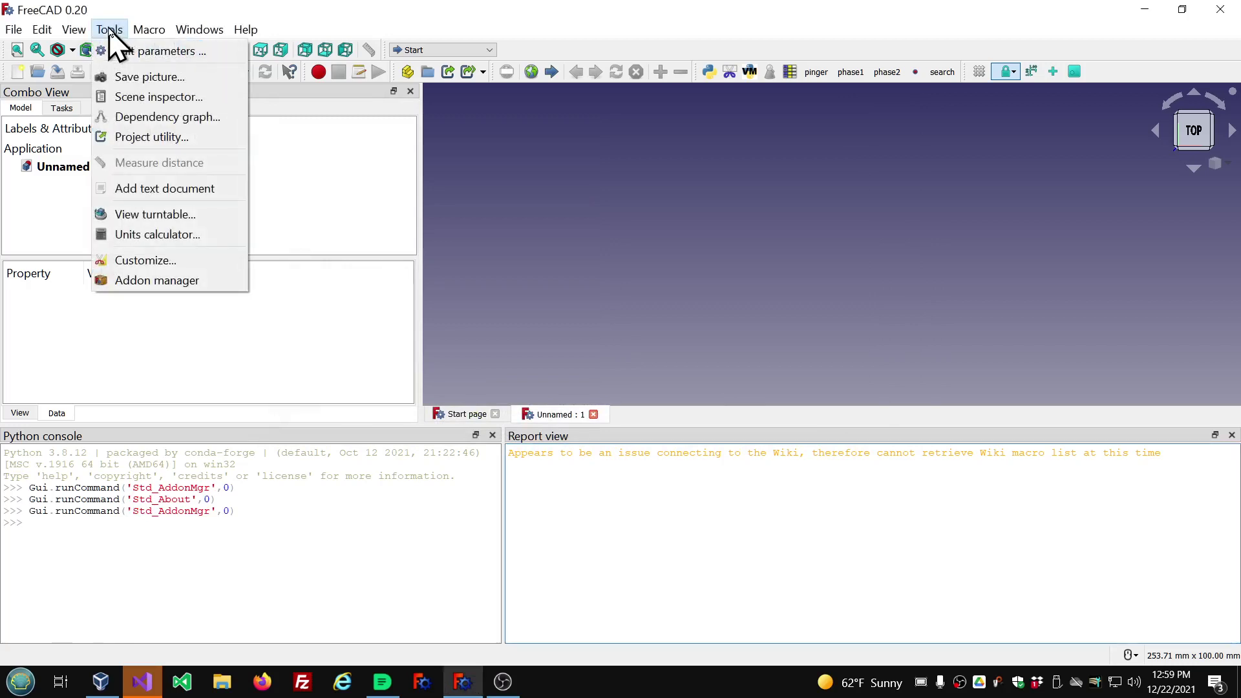
left_click(157, 280)
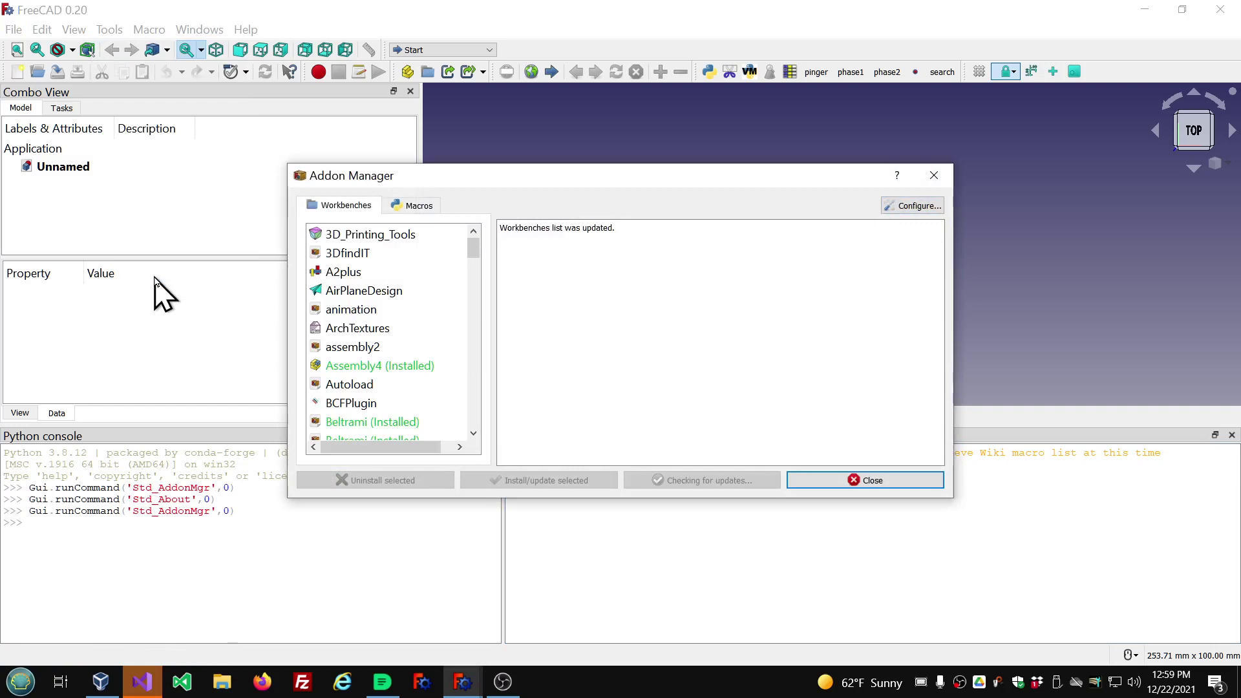
left_click(410, 206)
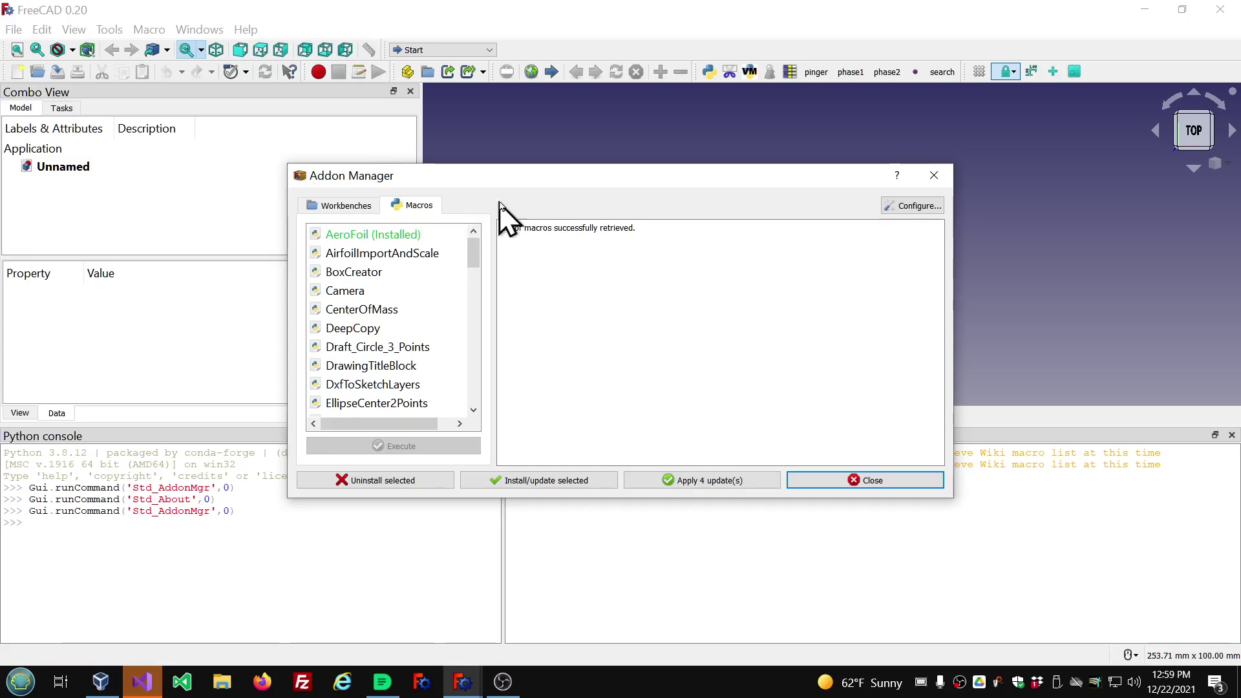
Move the Addon Manager dialog higher so it no longer covers the console text.
left_click_drag(503, 182, 534, 129)
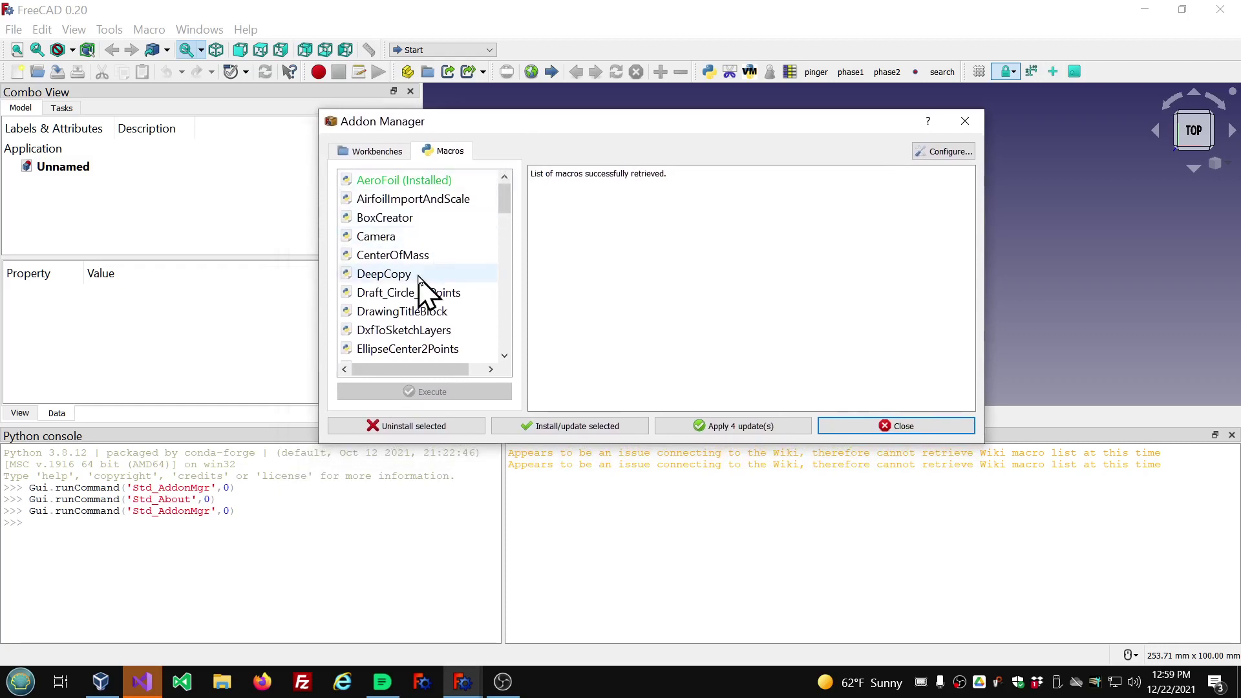
mouse_move(508, 201)
left_mouse_down()
mouse_move(506, 352)
mouse_move(521, 199)
left_mouse_up()
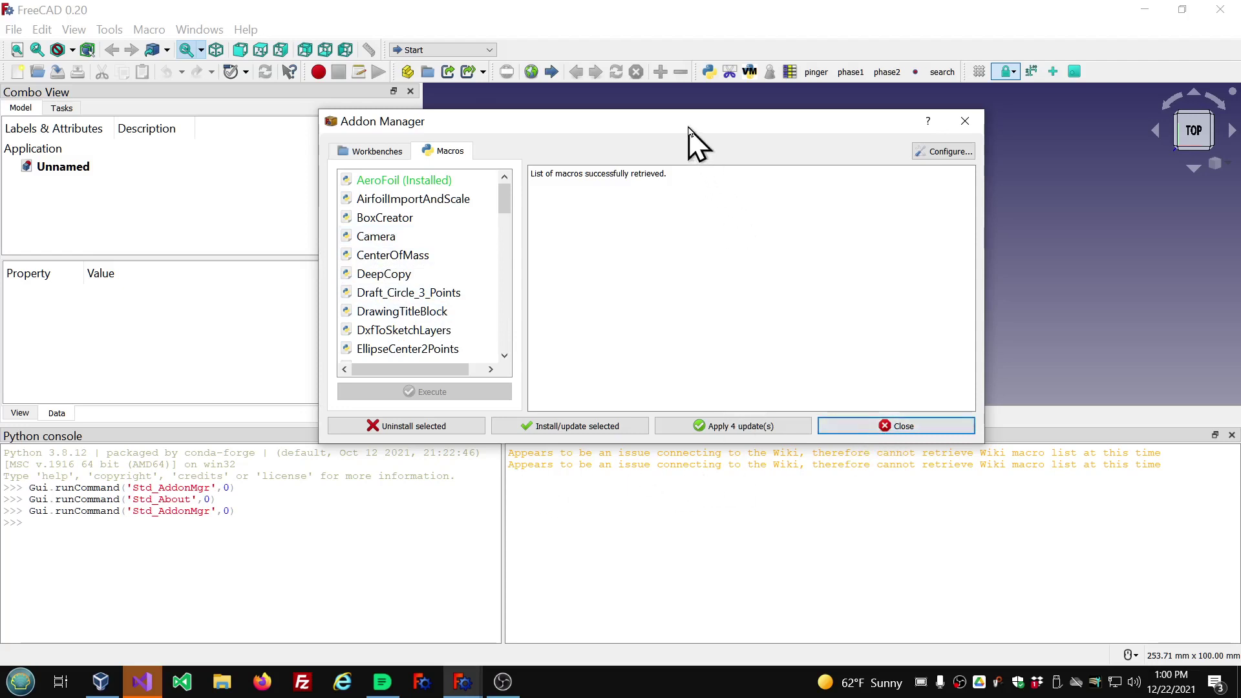
left_click_drag(689, 128, 687, 82)
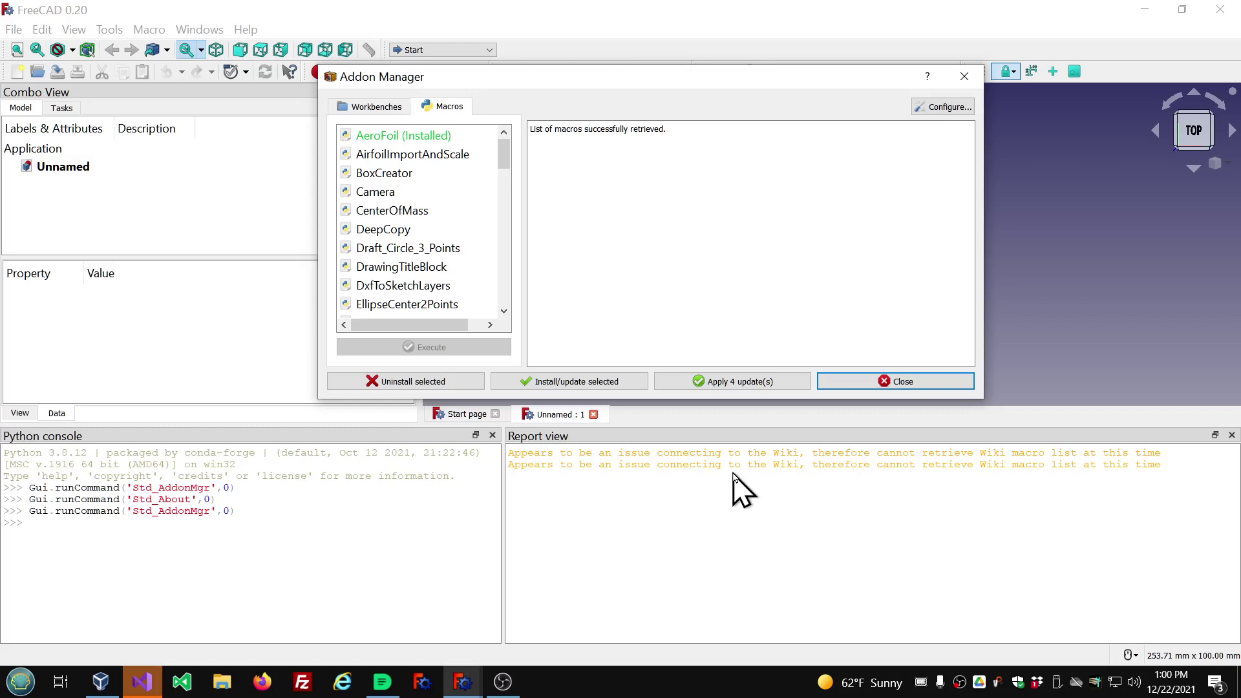
left_click(901, 385)
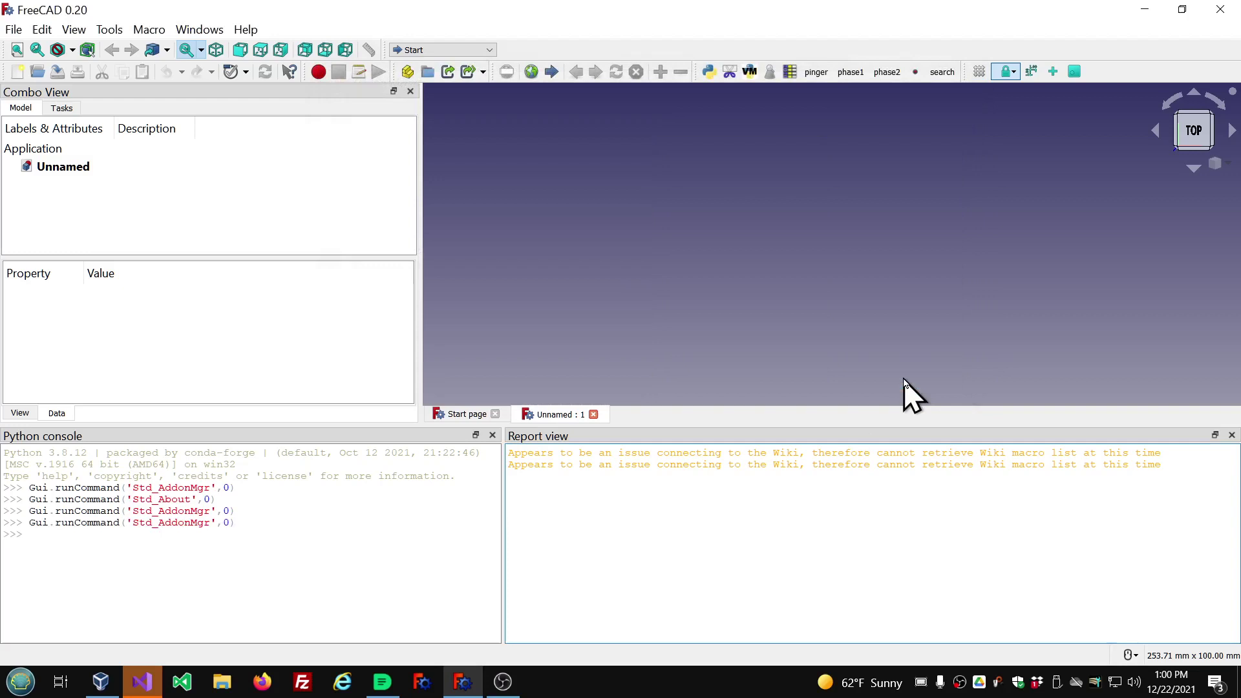
left_click(246, 30)
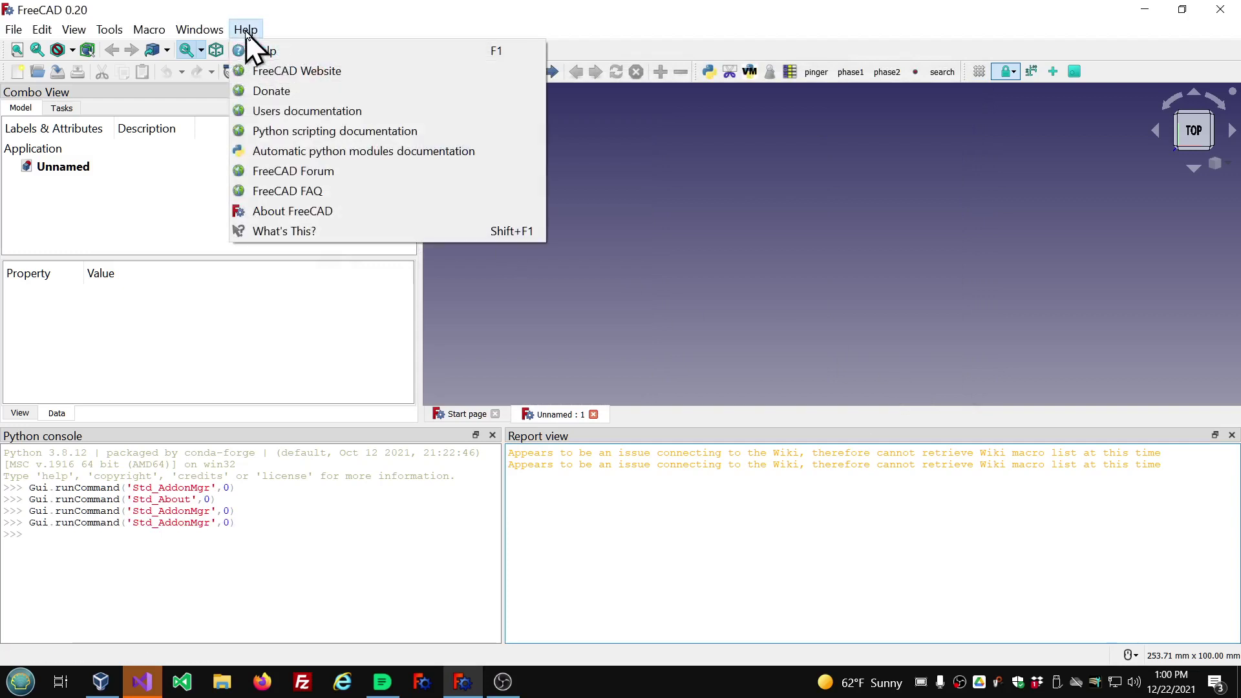
left_click(276, 211)
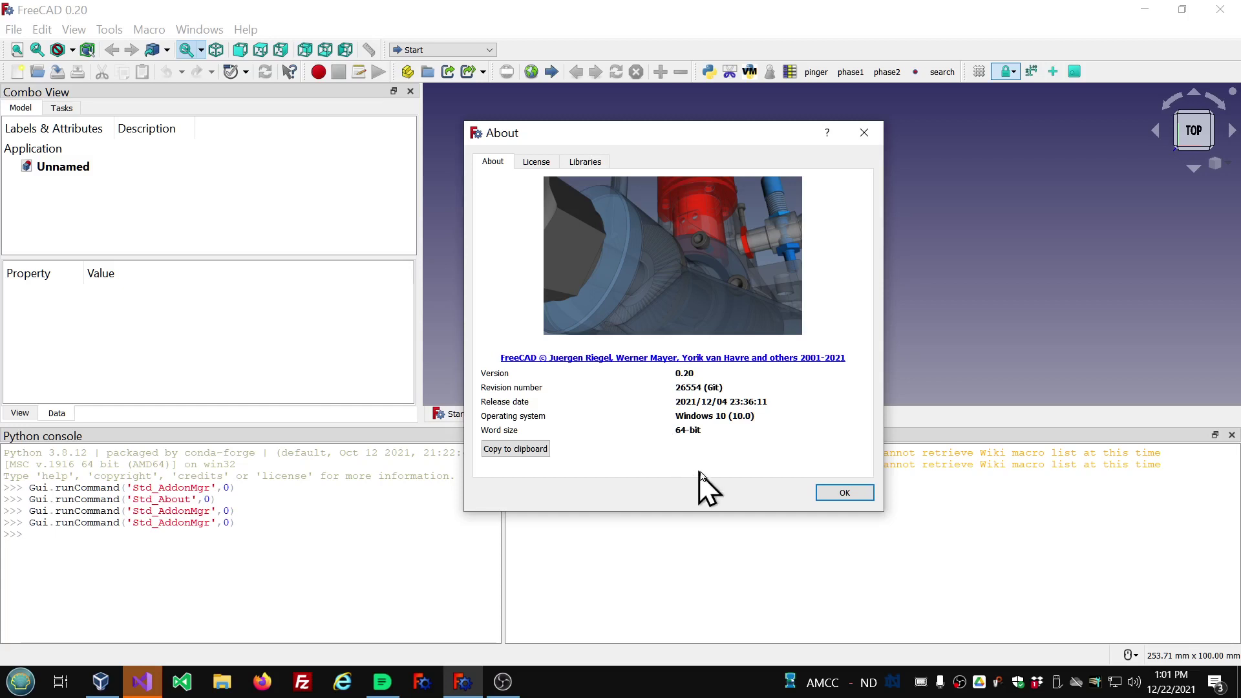
left_click(840, 494)
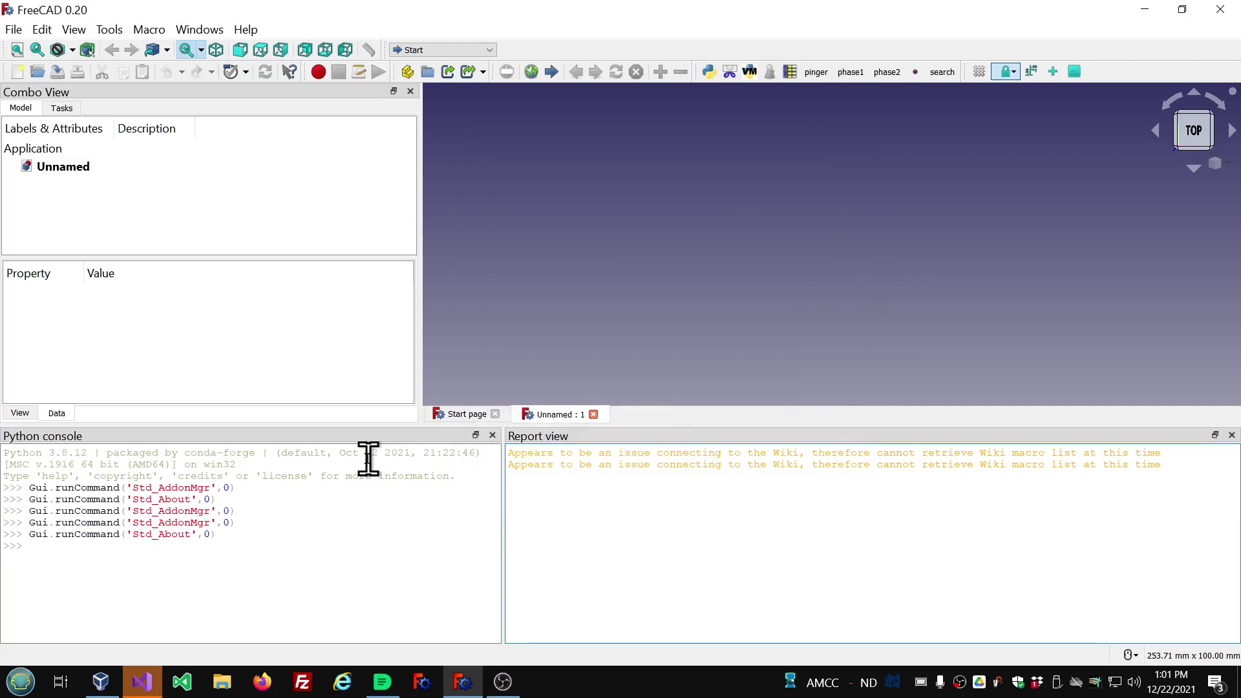
Check the View > Panels options, then make the Python console and Report view taller.
left_click(269, 585)
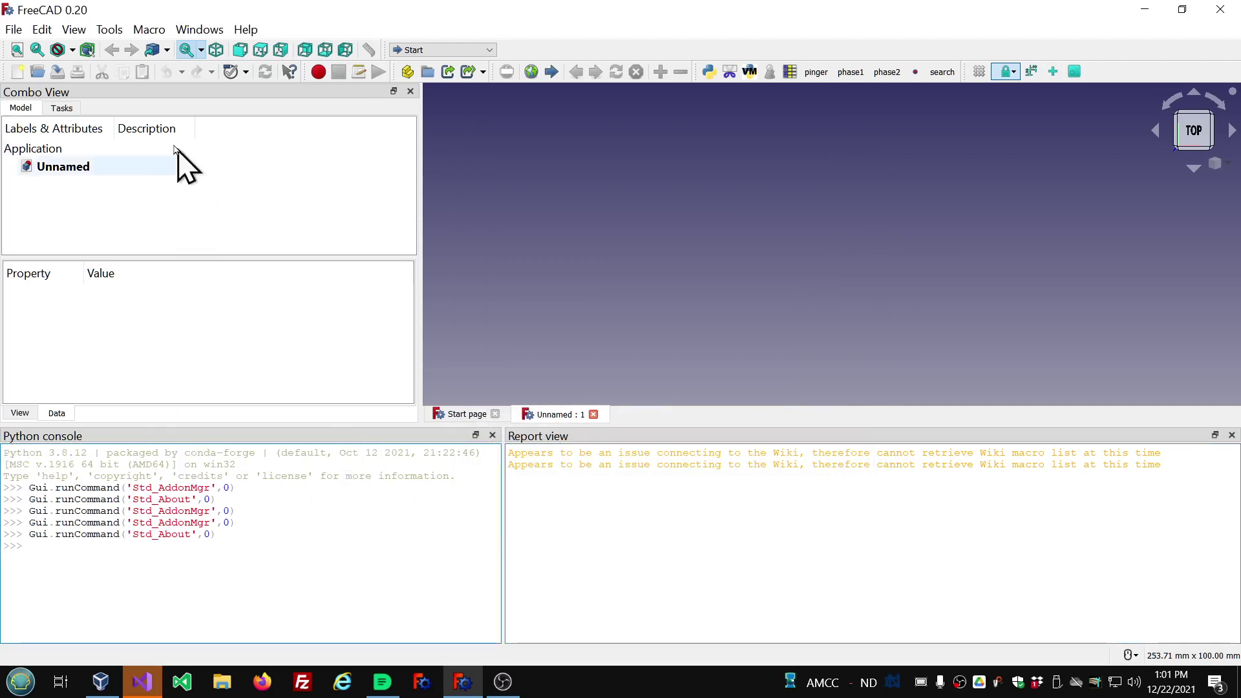
left_click(73, 30)
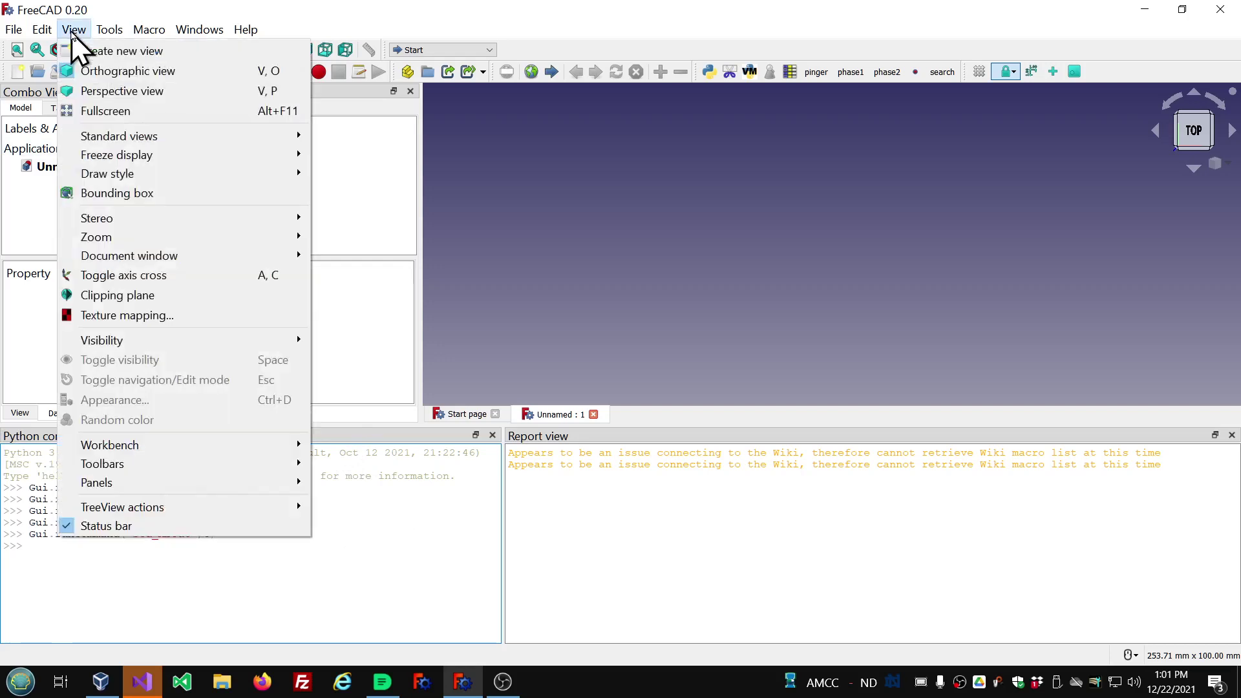
mouse_move(94, 489)
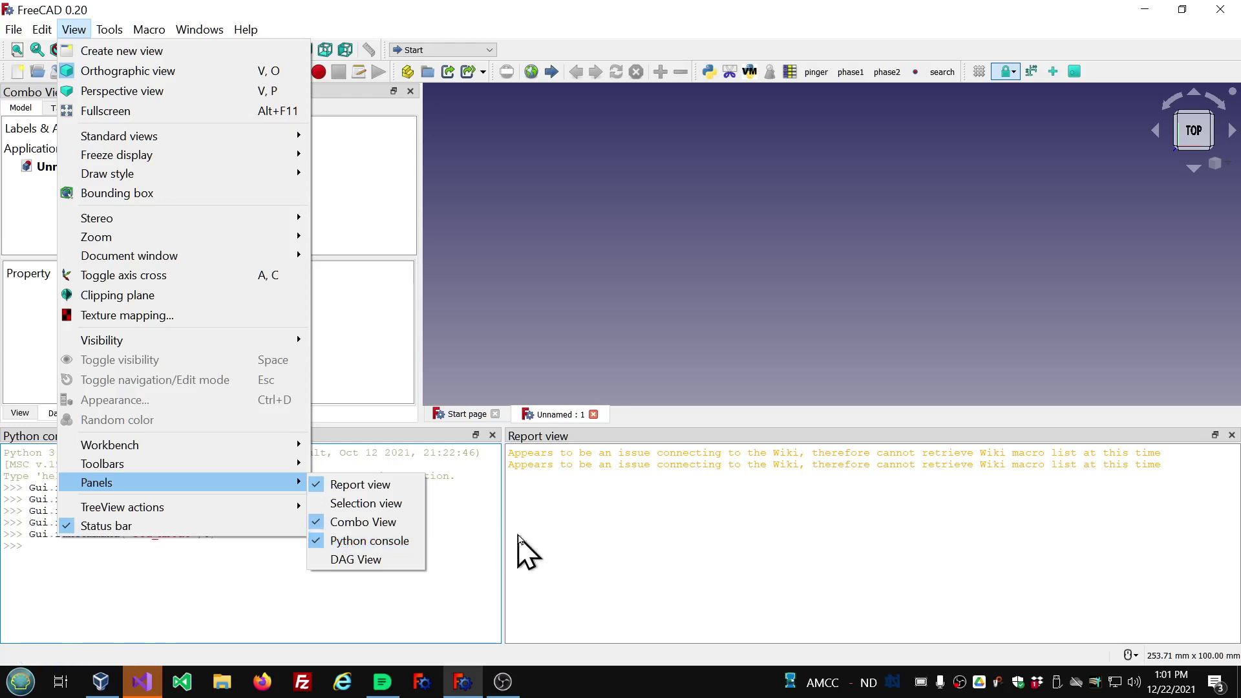
left_click(473, 548)
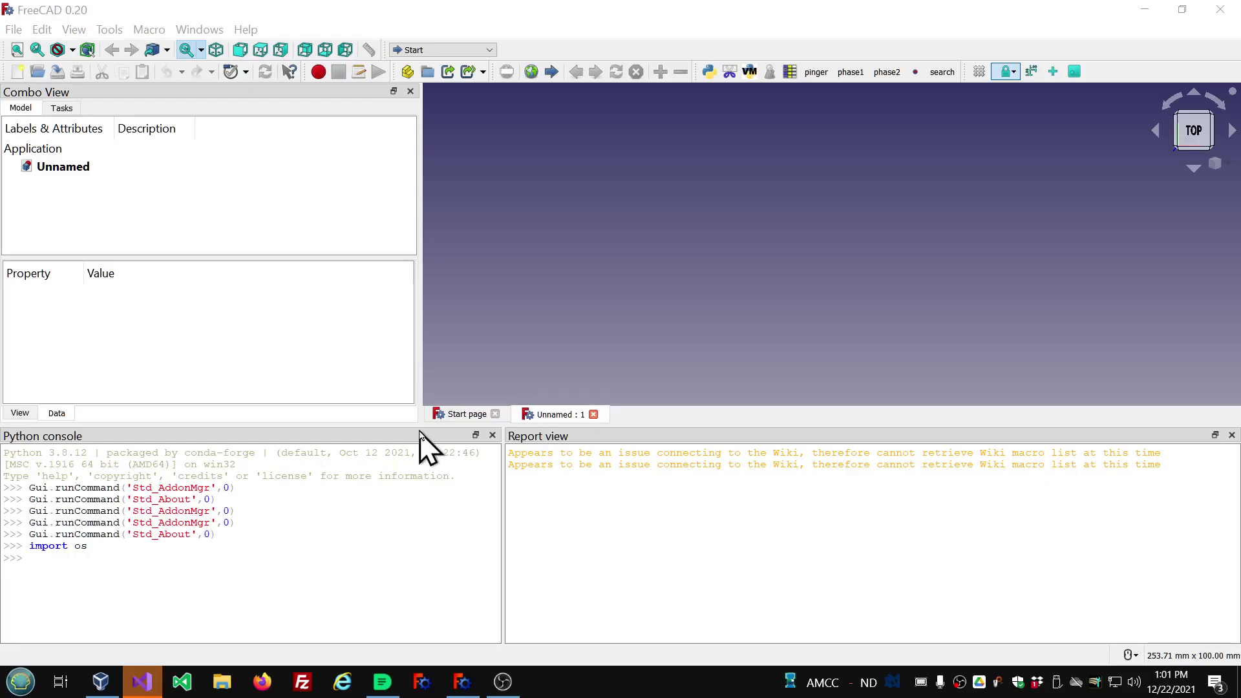
left_click_drag(423, 425, 464, 258)
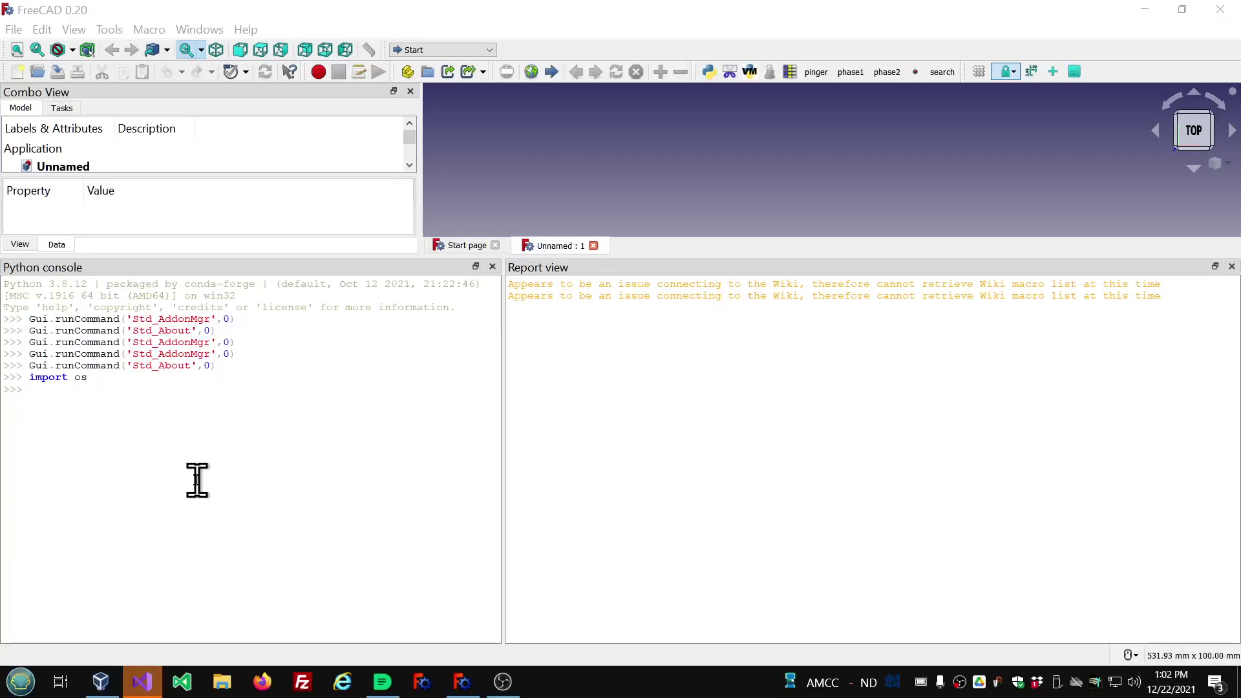
Run os.startfile(App.getHomePath()) in the Python console to open FreeCAD's home folder.
left_click(149, 378)
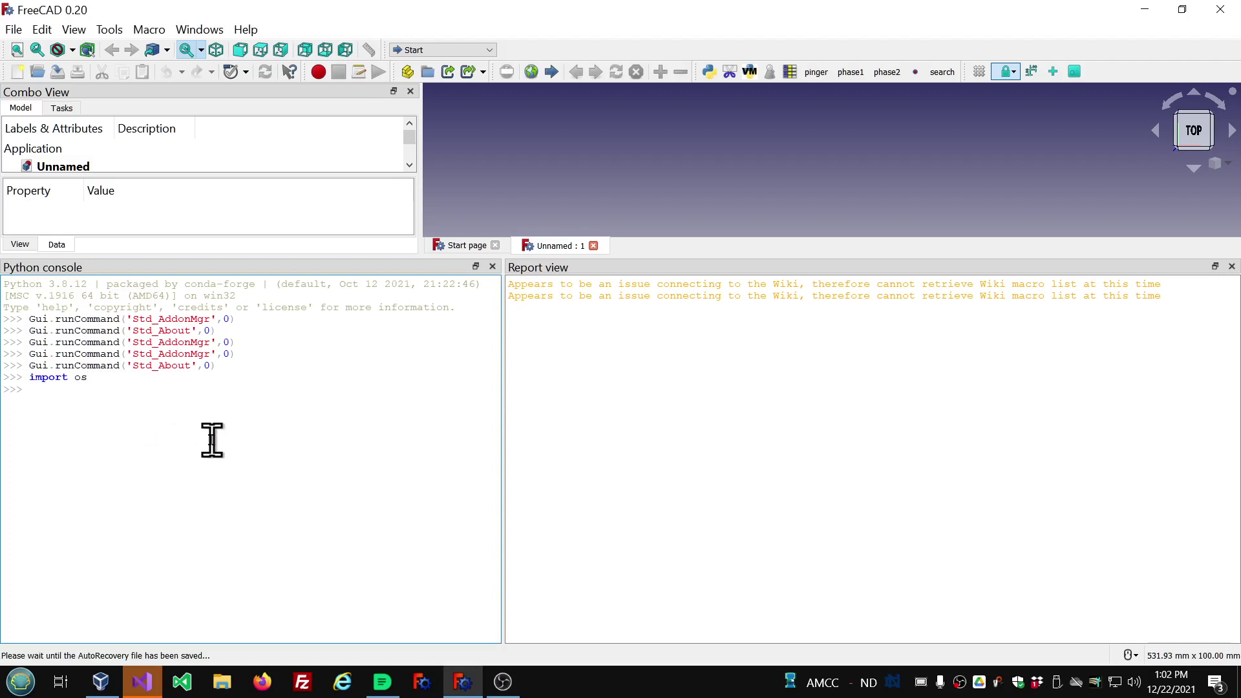
type(".st")
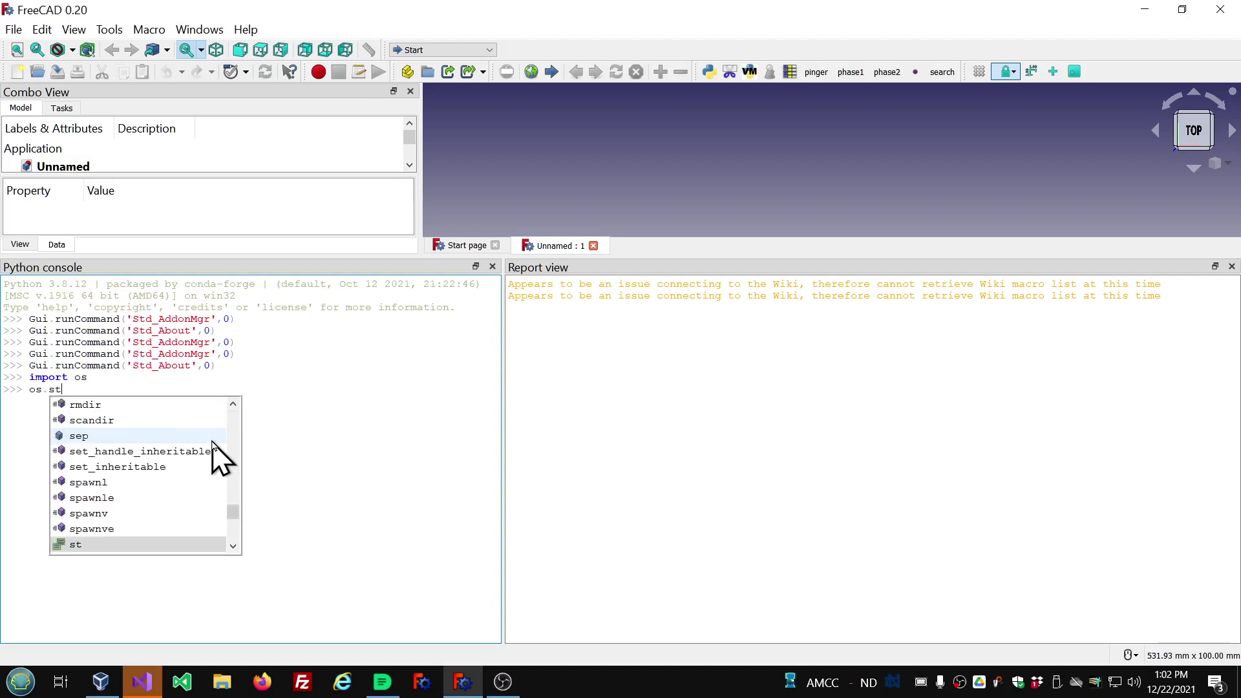
type("artfile")
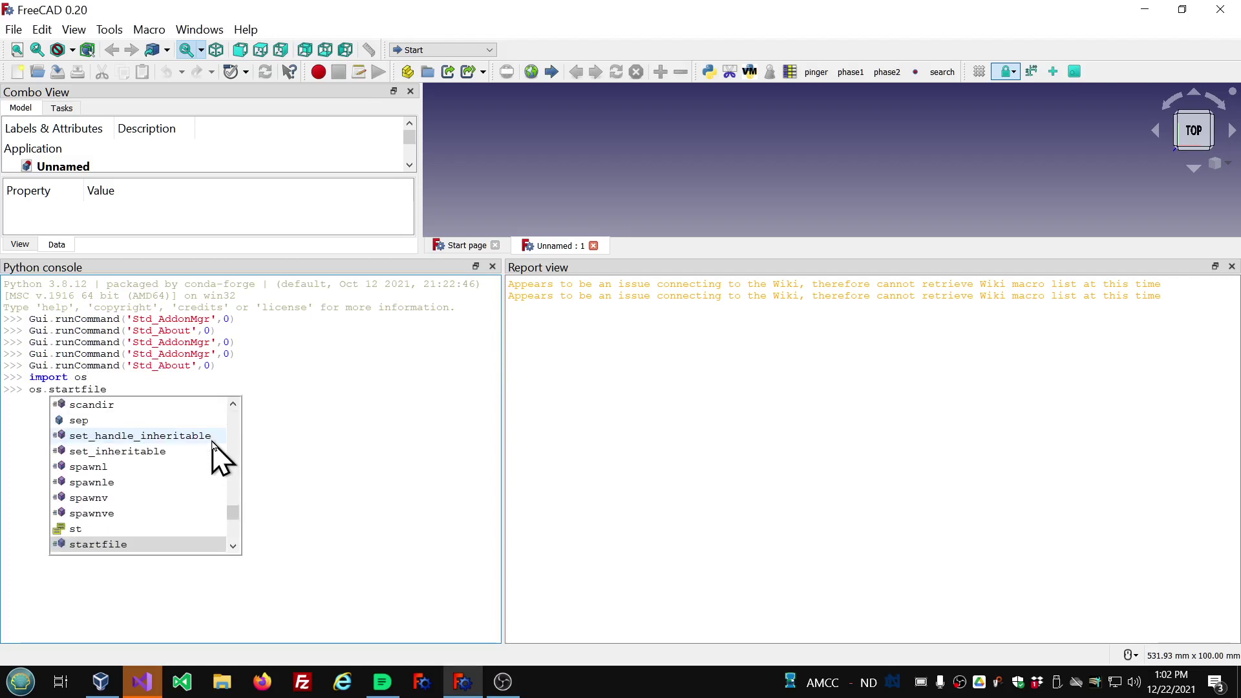
type("(")
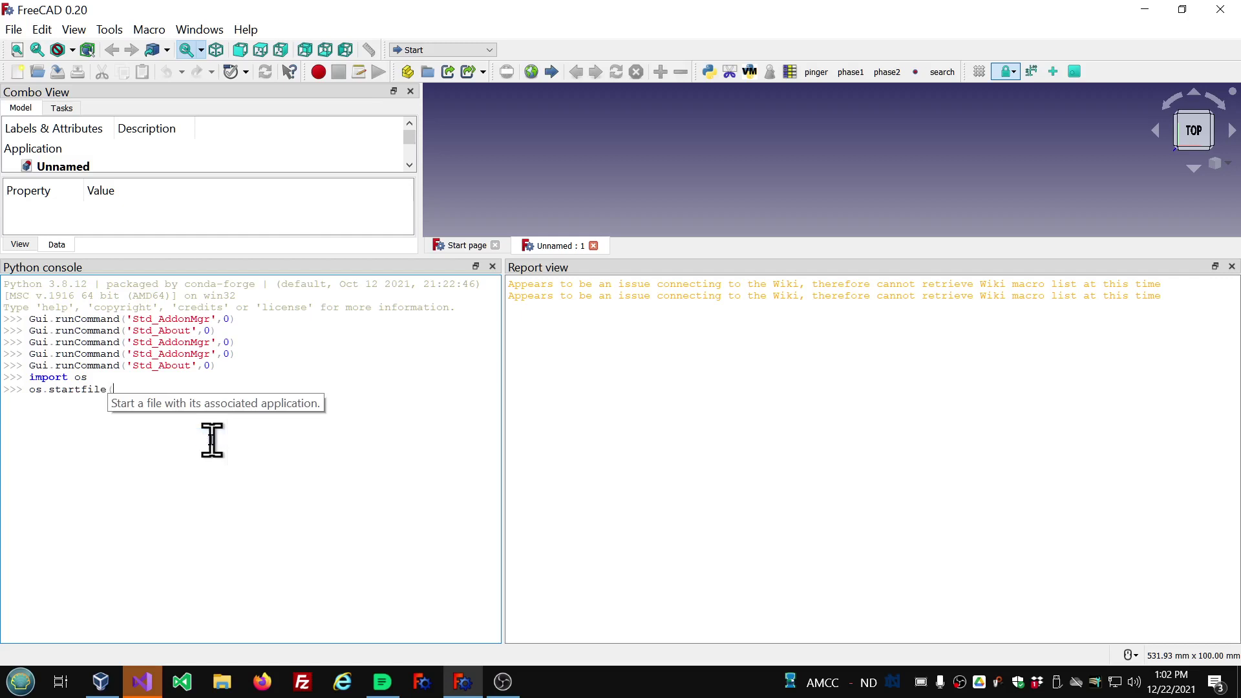
type("App.")
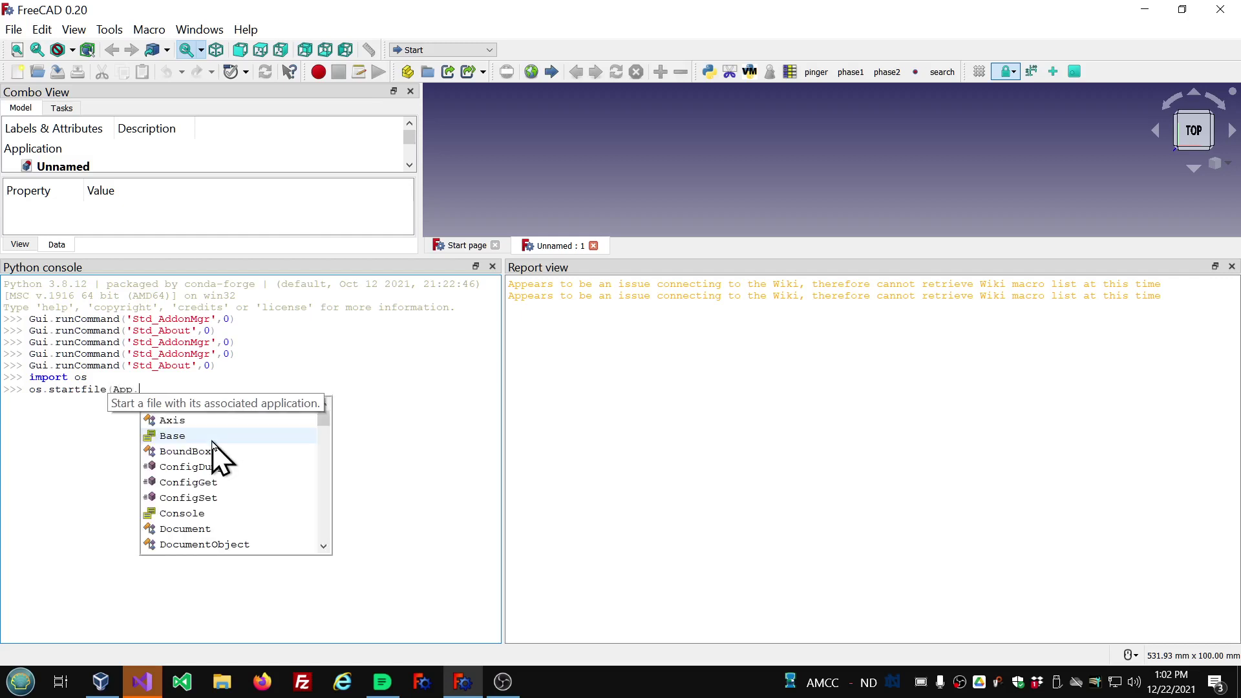
type("getHomePath")
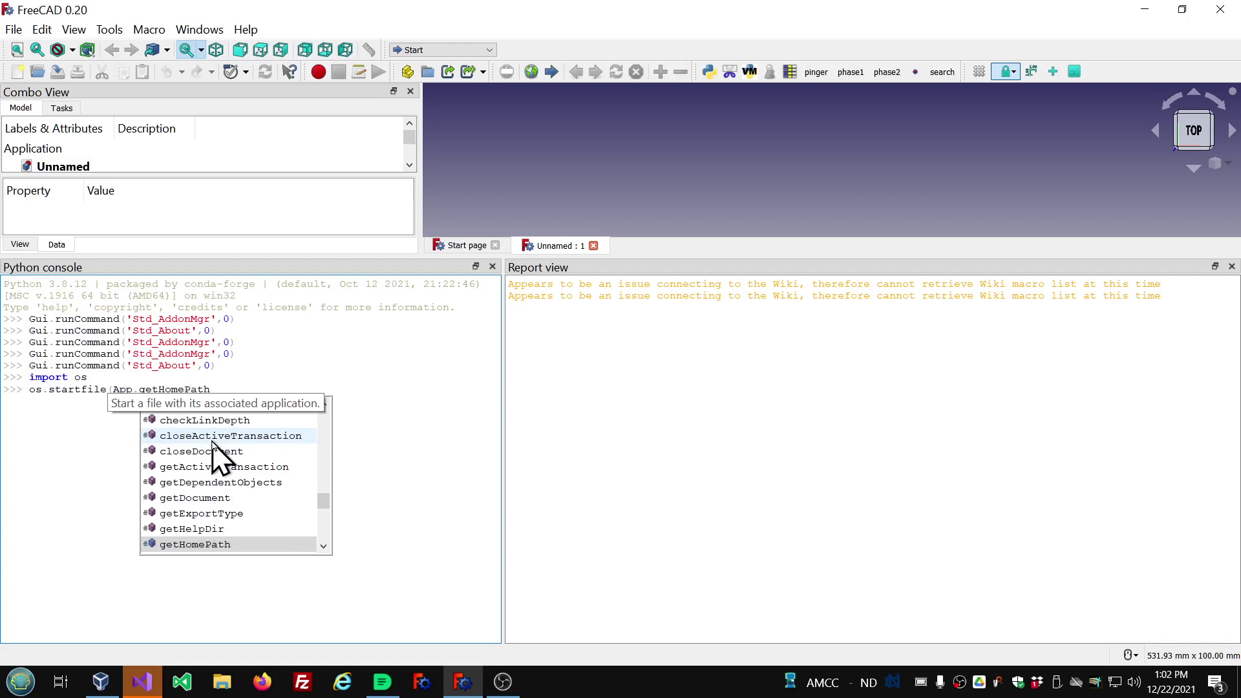
type("(")
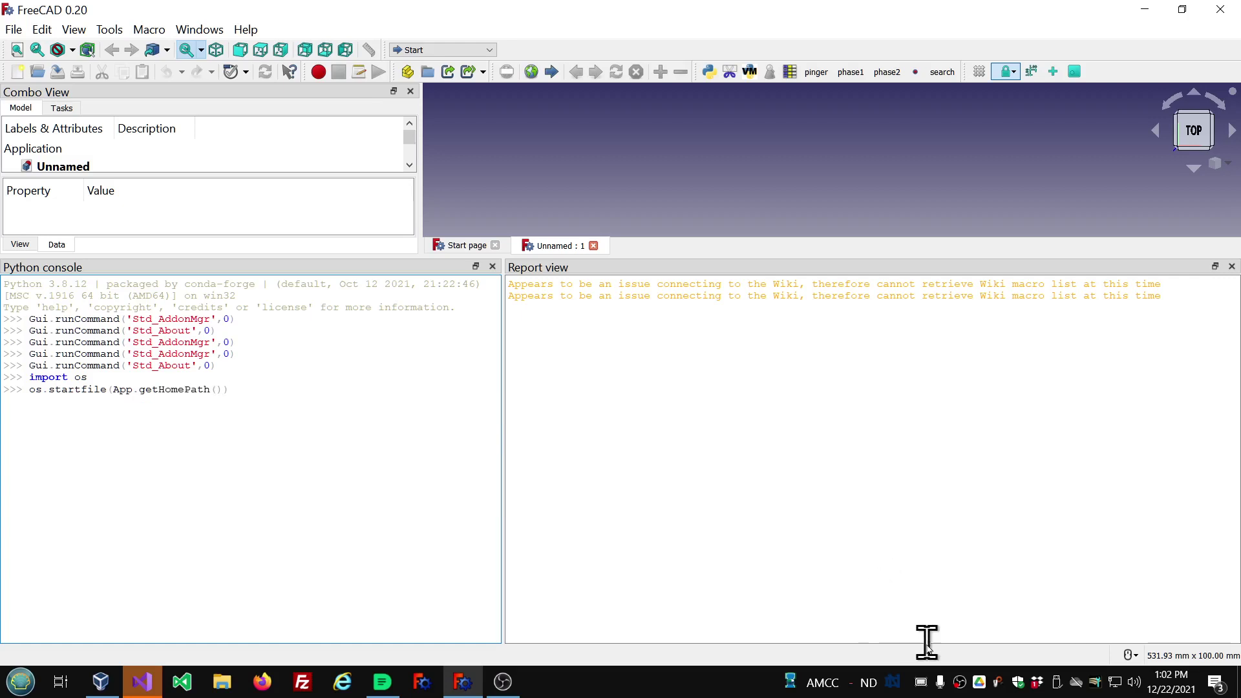
left_click(920, 683)
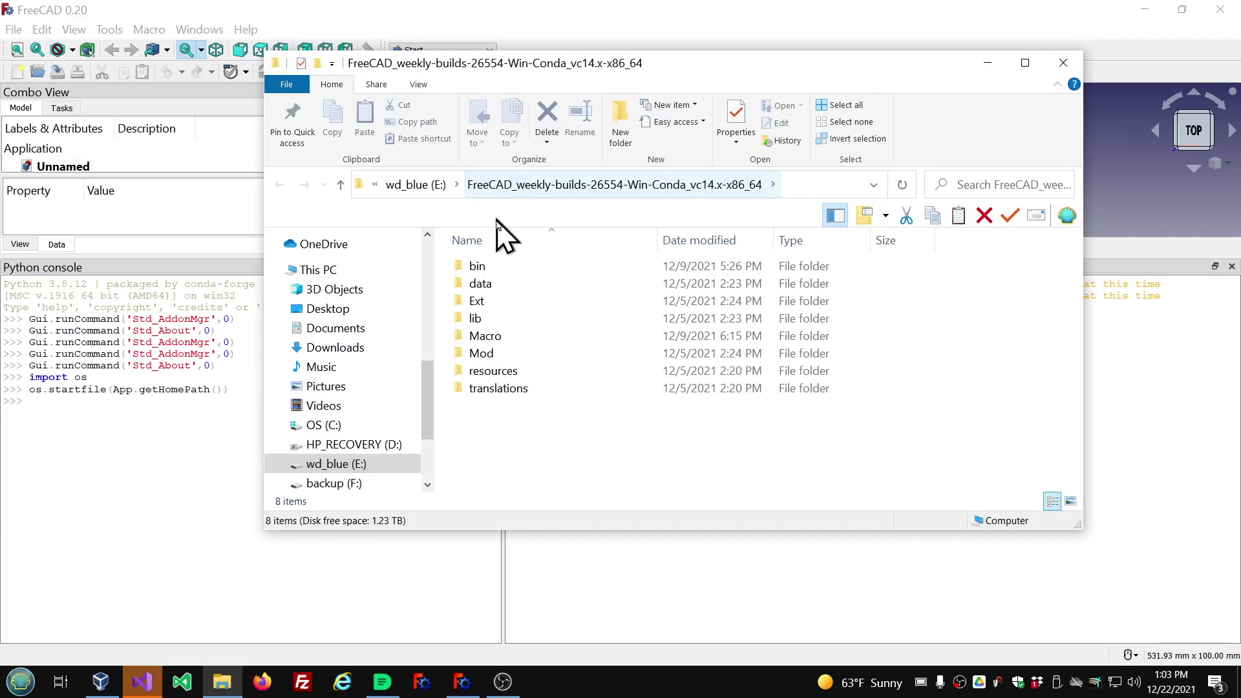
Go into Mod\AddonManager and select addonmanager_utilities.py.
left_click(477, 355)
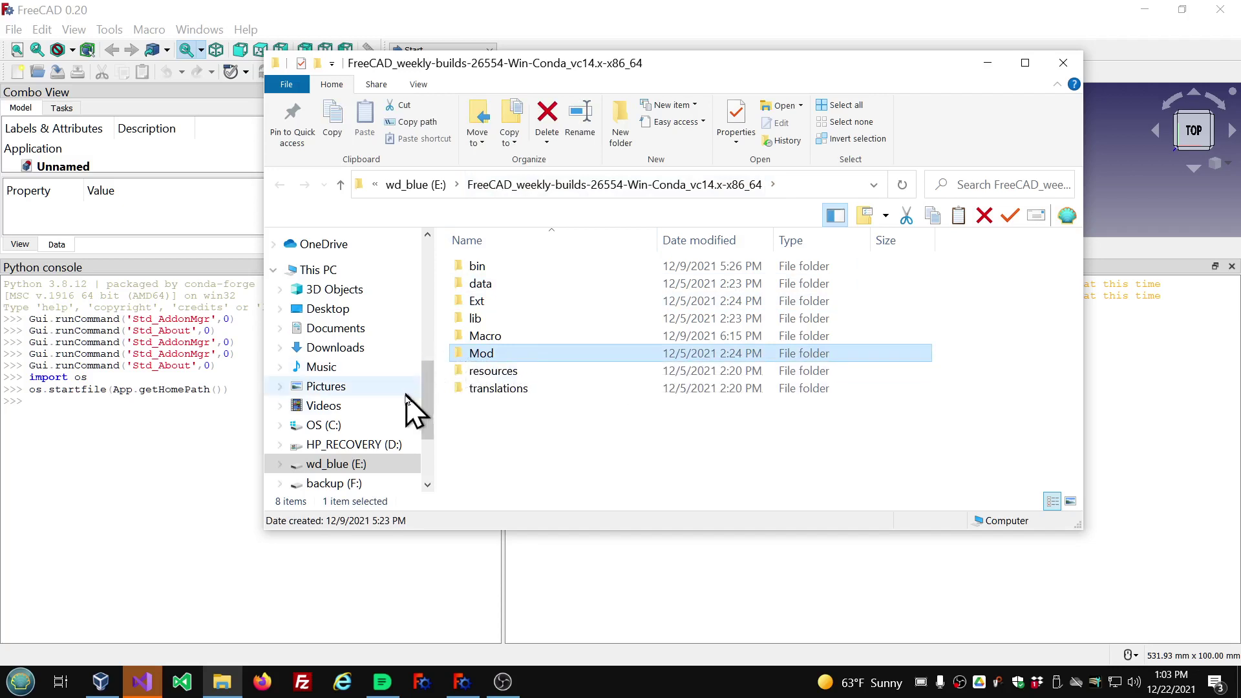
double_click(458, 356)
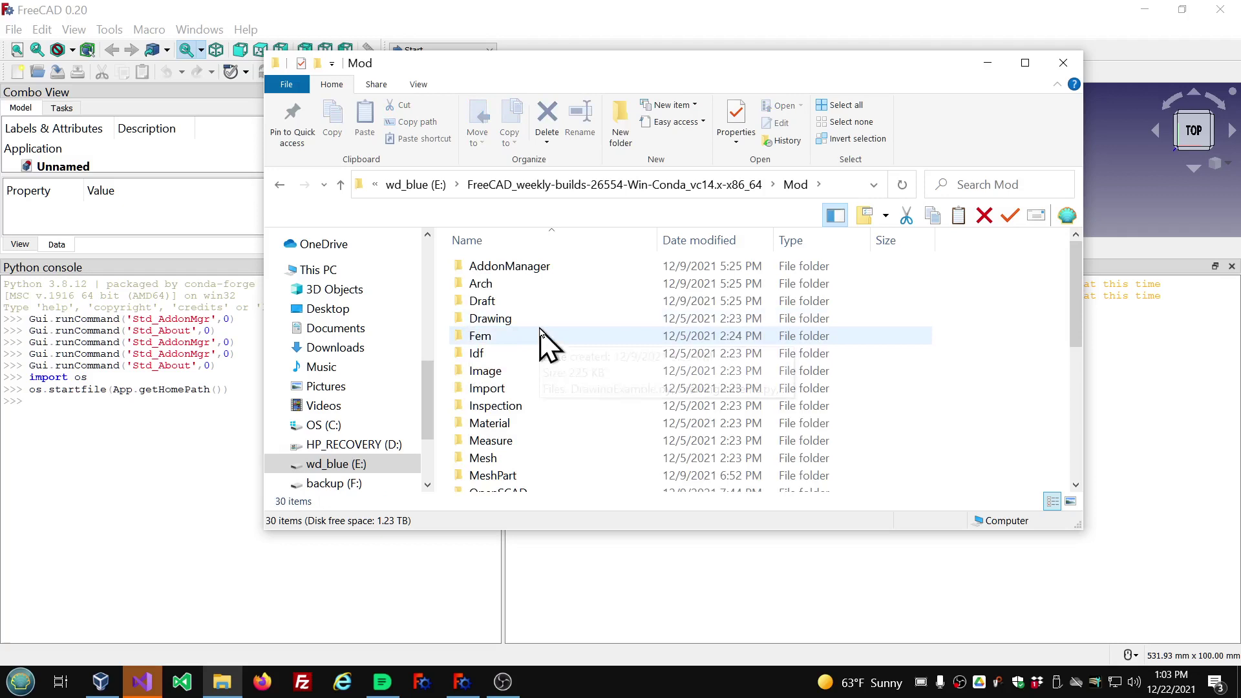
scroll(512, 453, "down", 5)
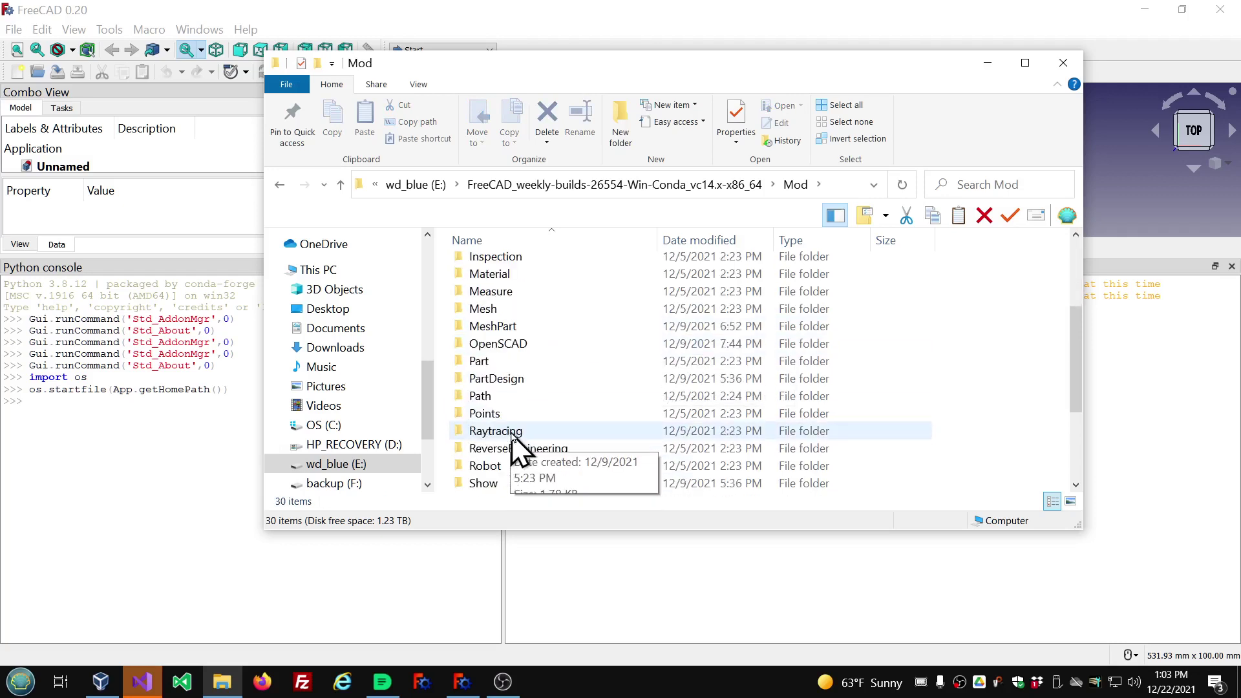
scroll(507, 455, "up", 5)
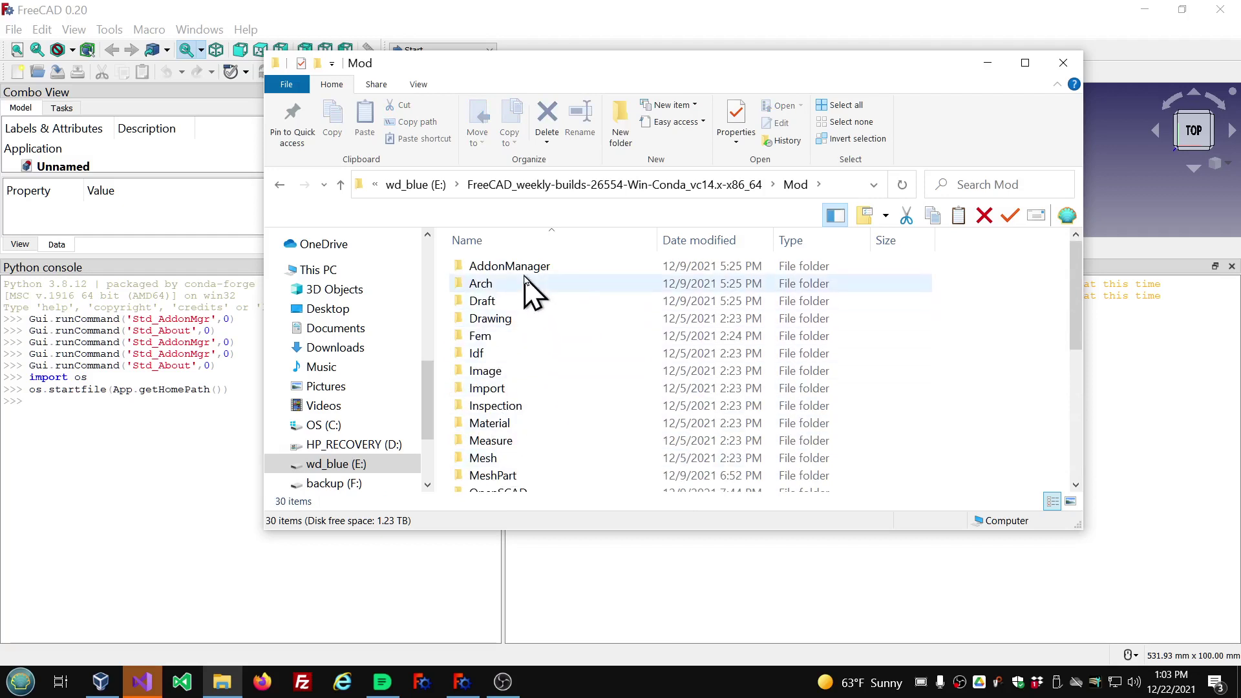
mouse_move(525, 274)
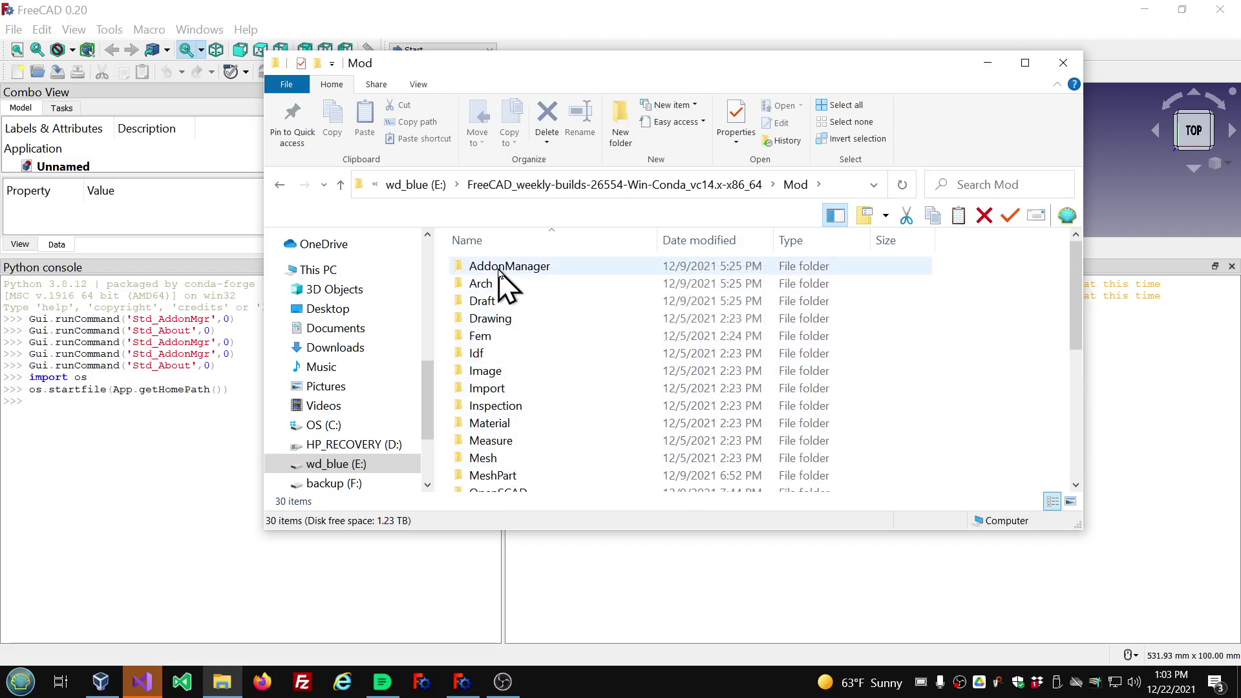
double_click(499, 267)
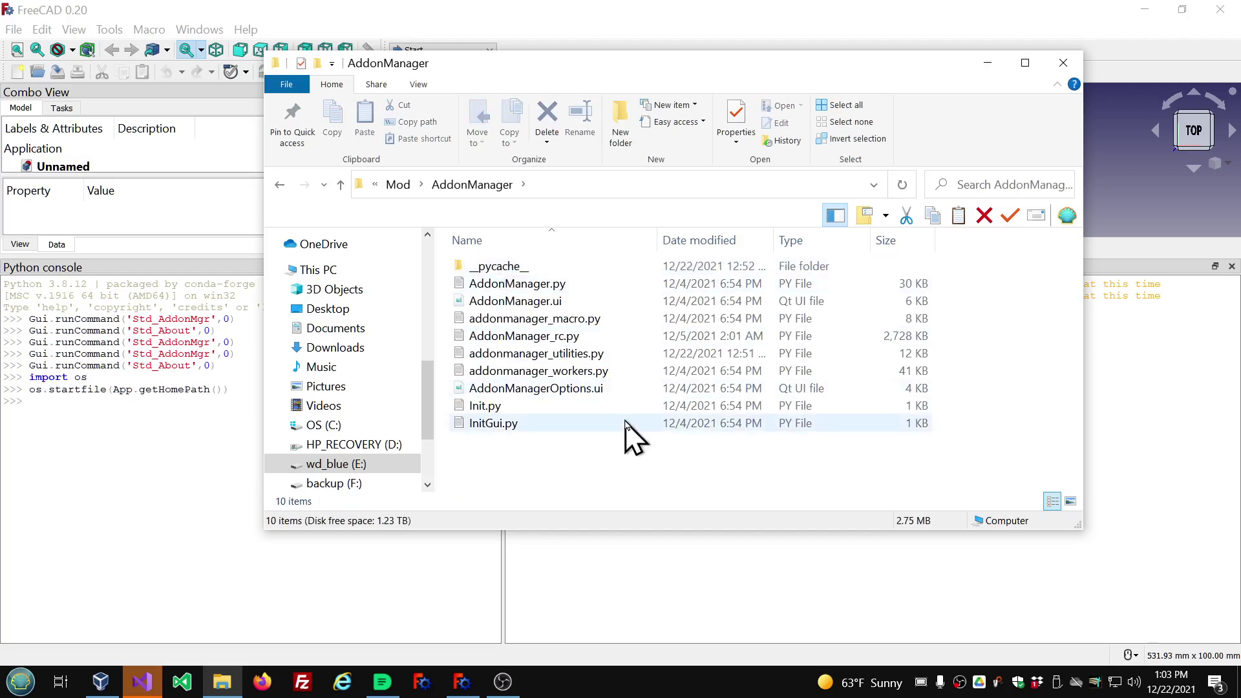
left_click(512, 357)
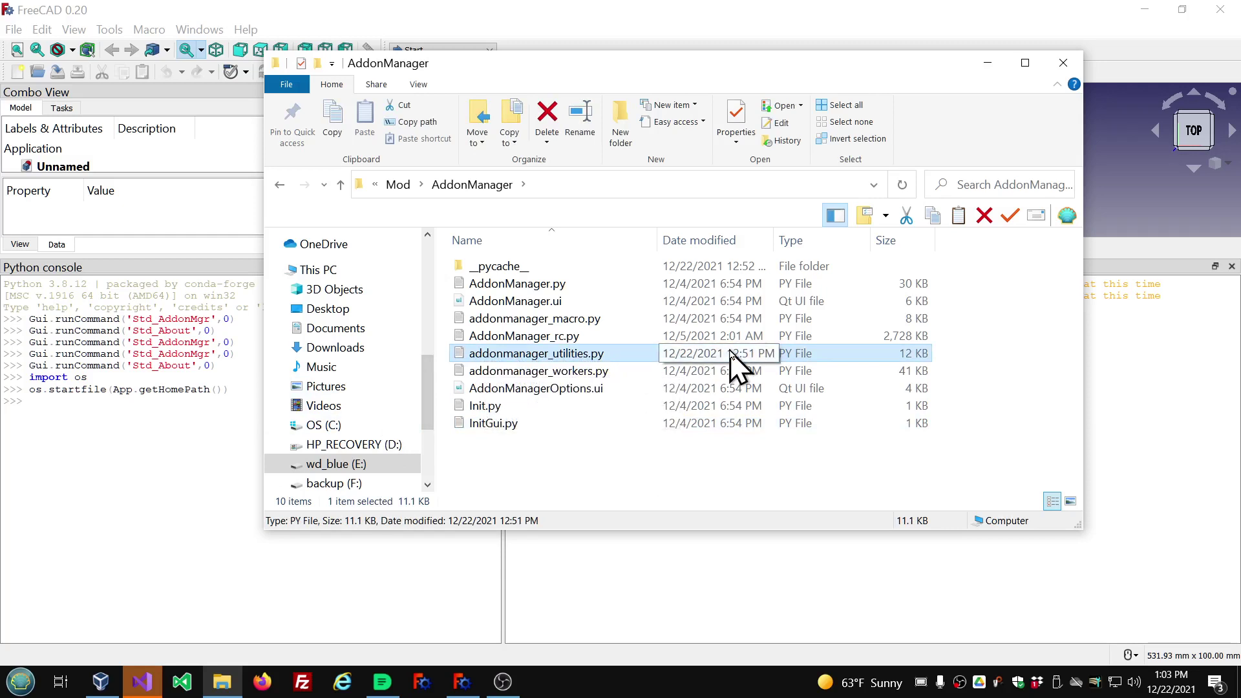
Open addonmanager_utilities.py with Notepad and maximize the Notepad window.
right_click(542, 358)
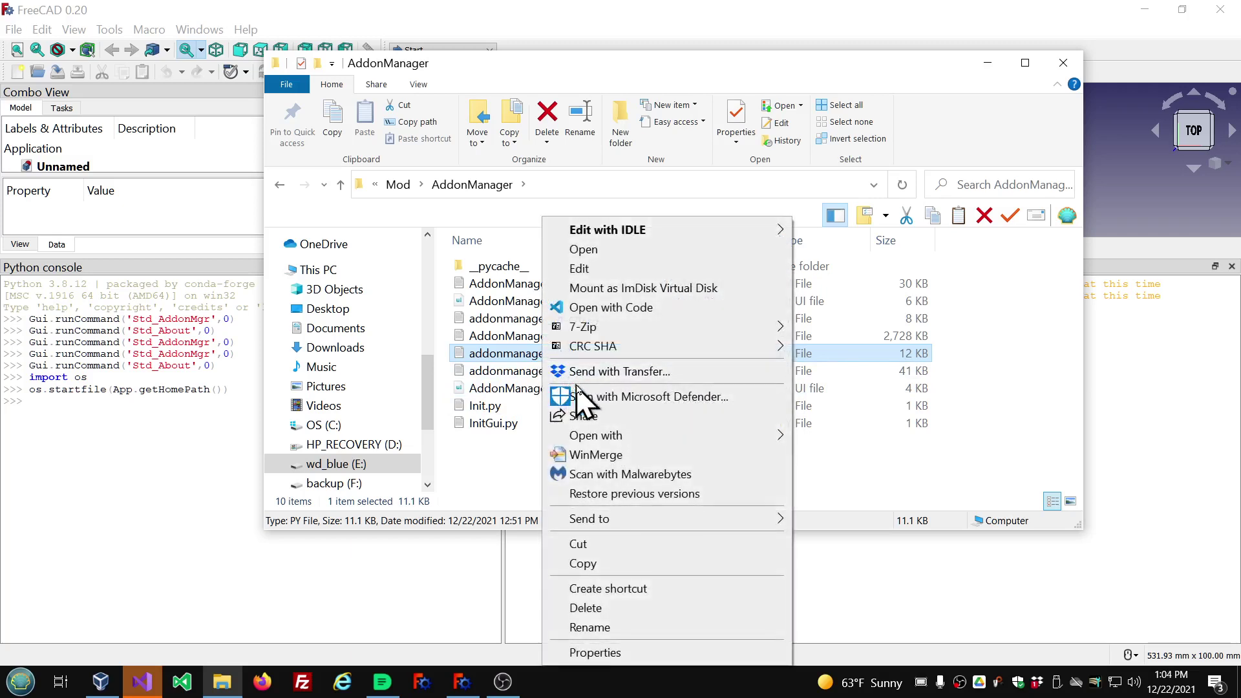
mouse_move(606, 441)
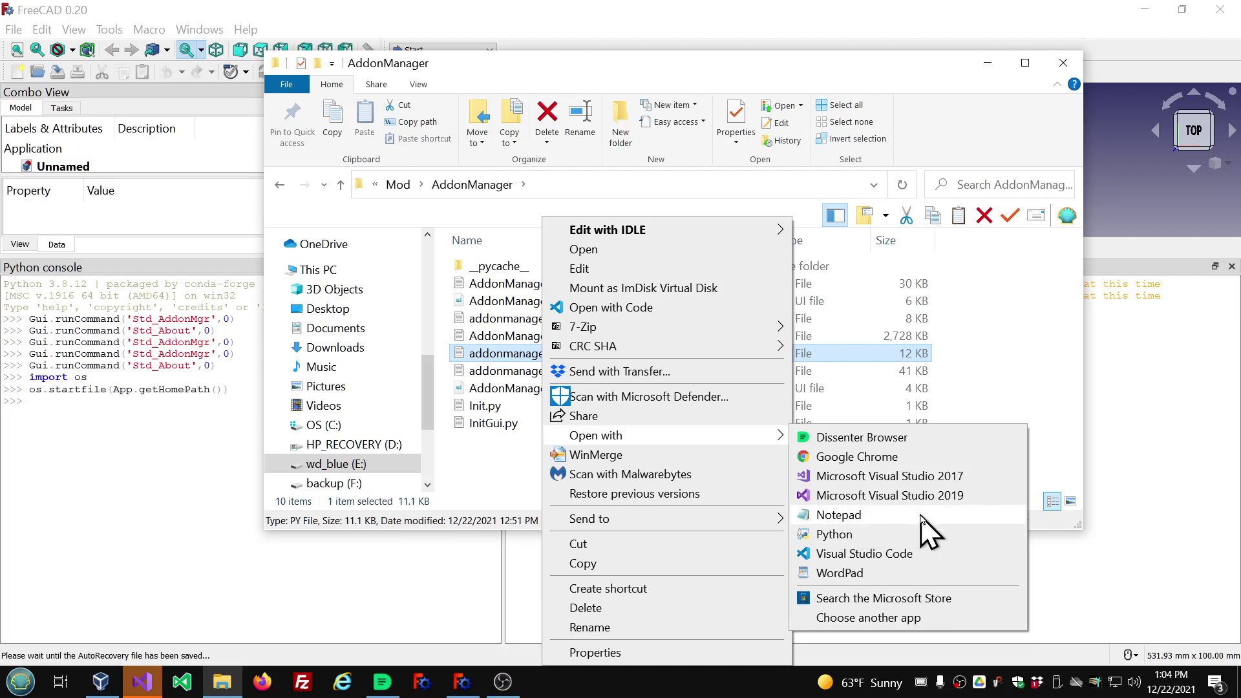
left_click(858, 517)
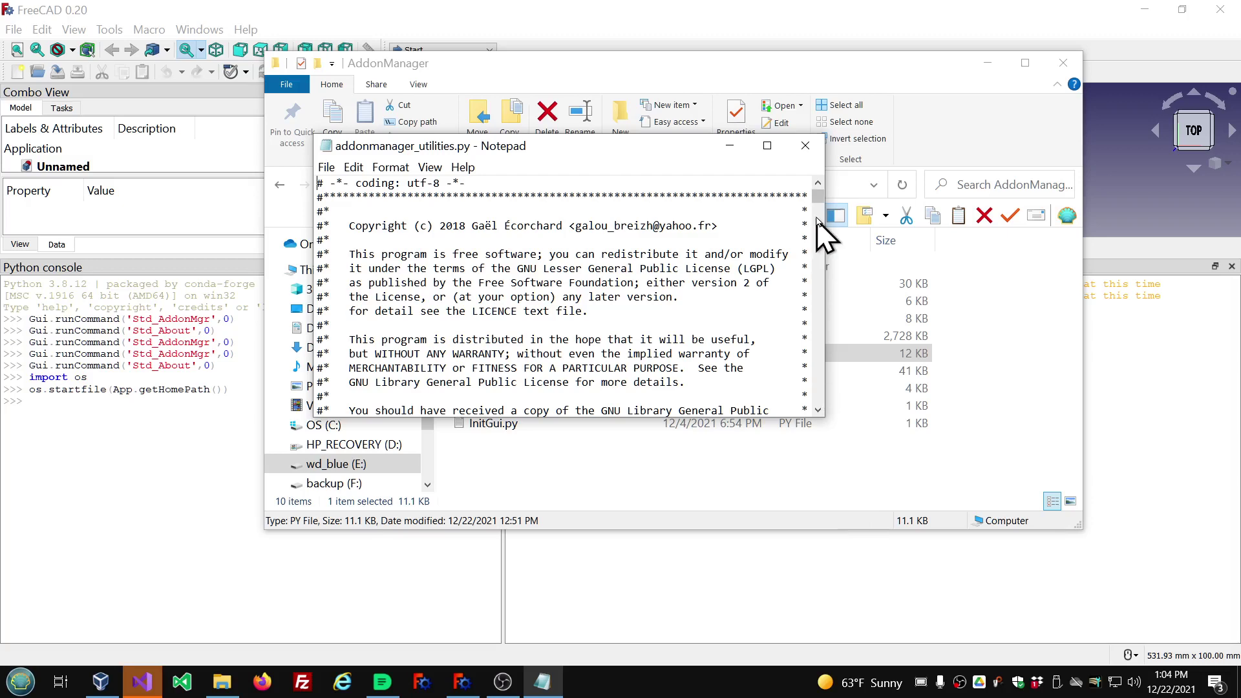
left_click(768, 147)
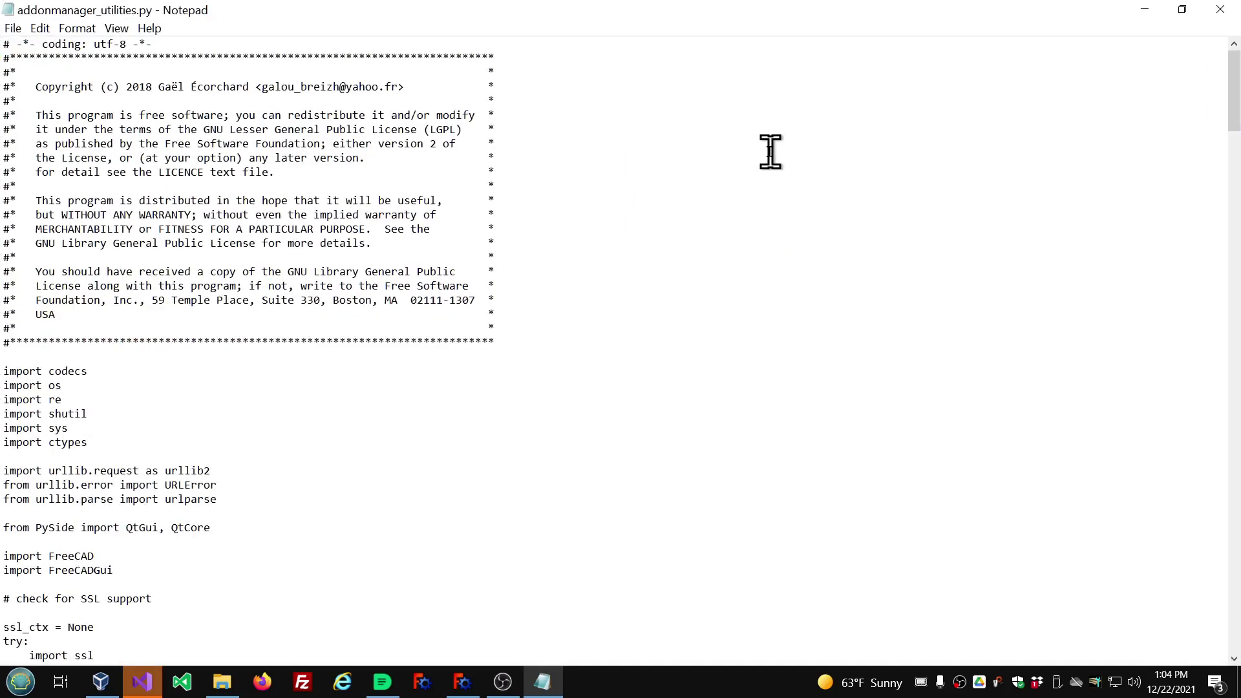
Run a case-sensitive search for SERVER, landing on the ssl.Purpose.SERVER_AUTH line.
left_click(39, 29)
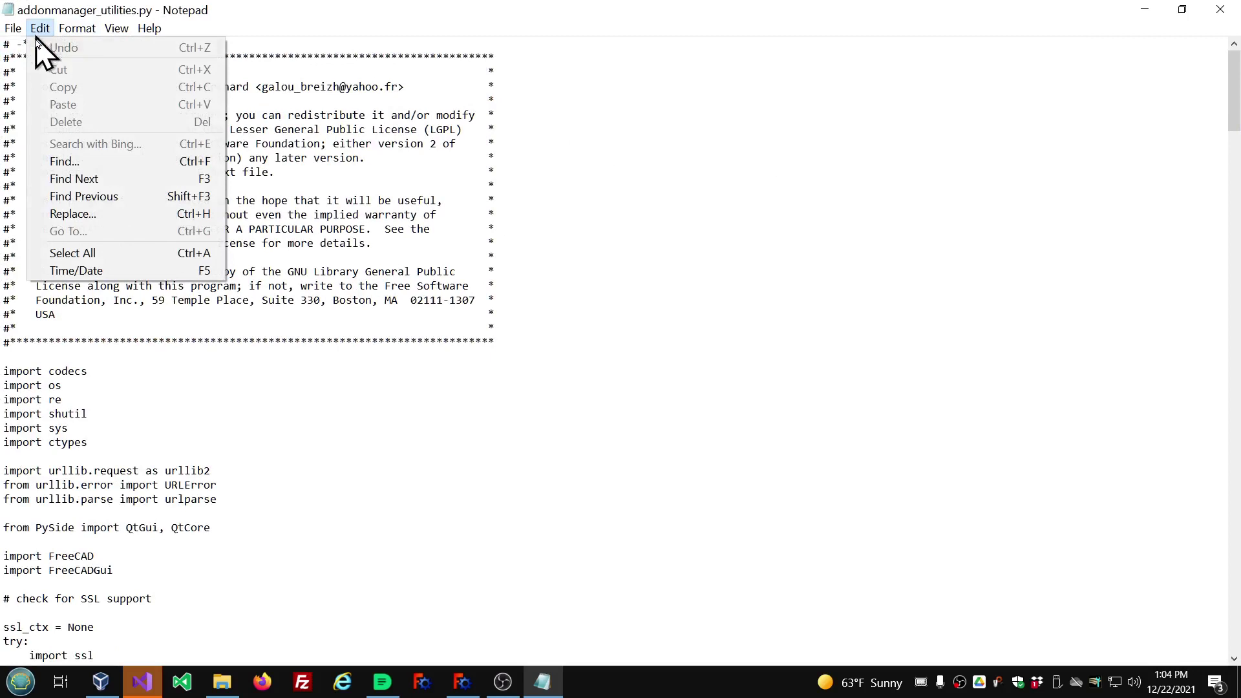
left_click(63, 162)
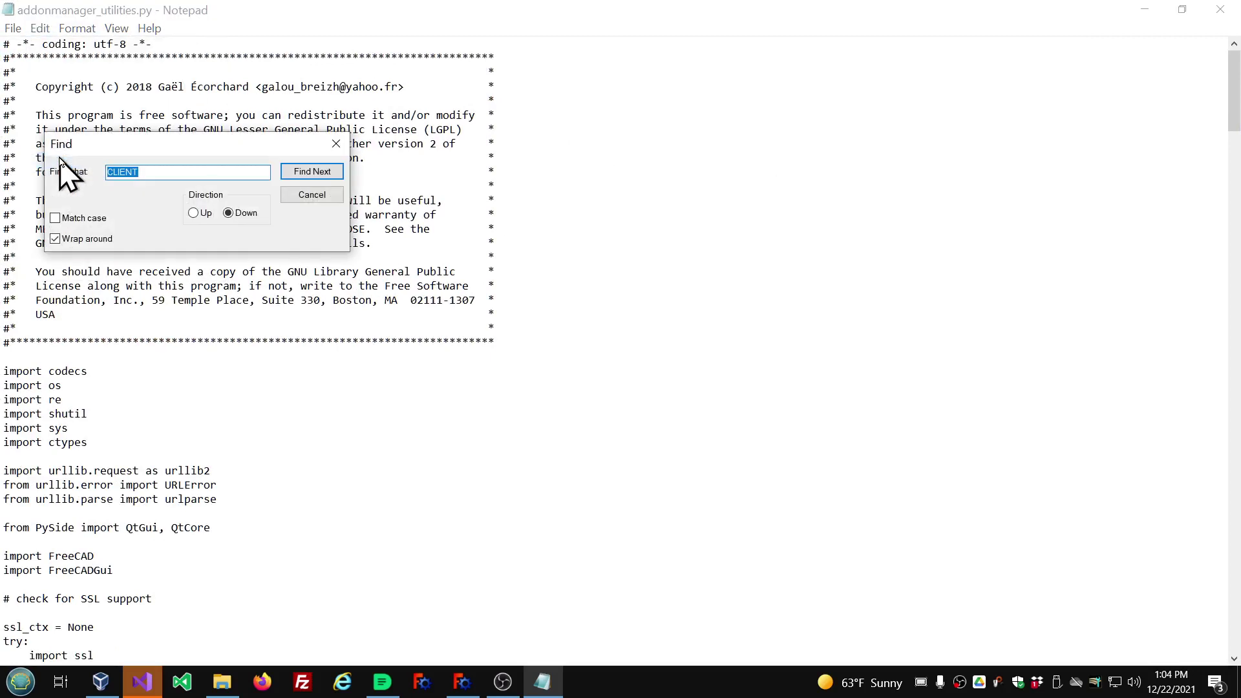
key("BackSpace")
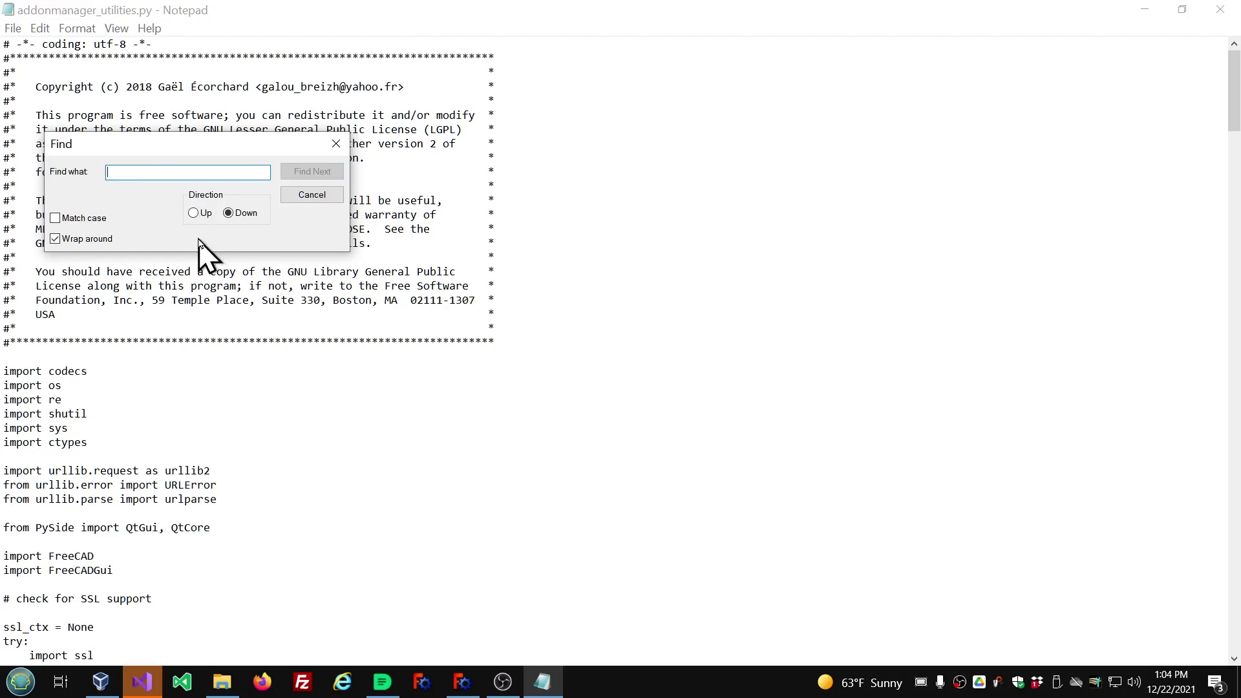
type("SERVER")
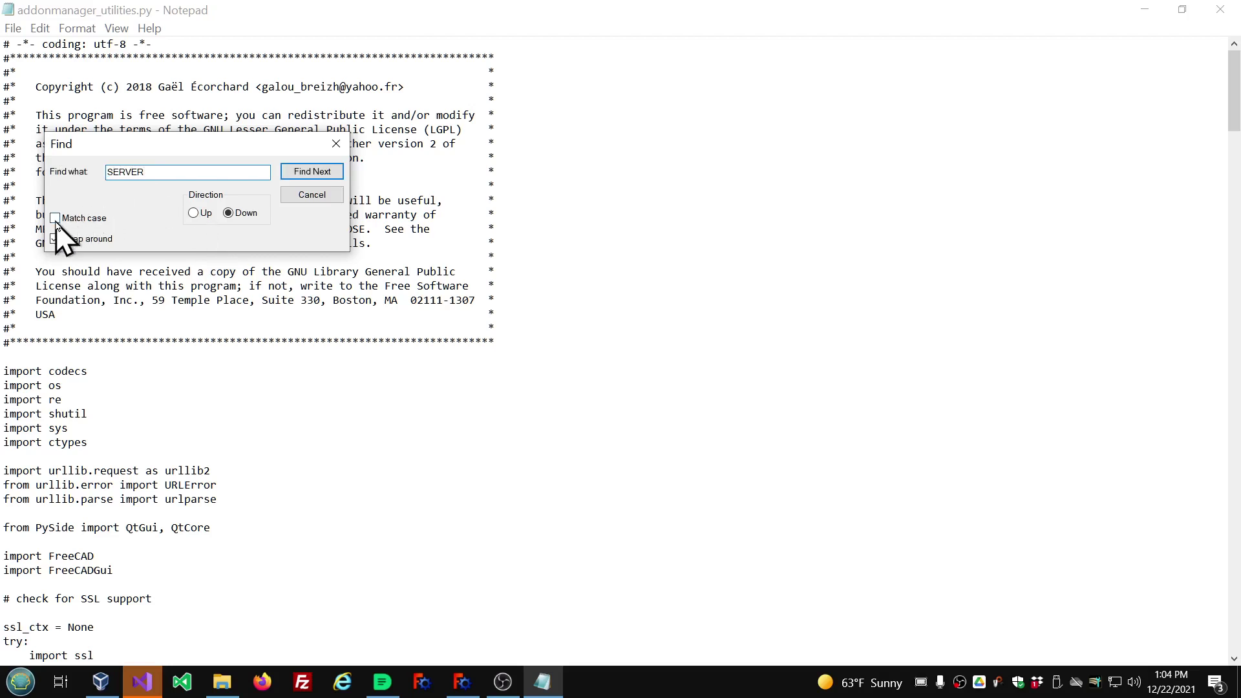
left_click(55, 217)
left_click(921, 684)
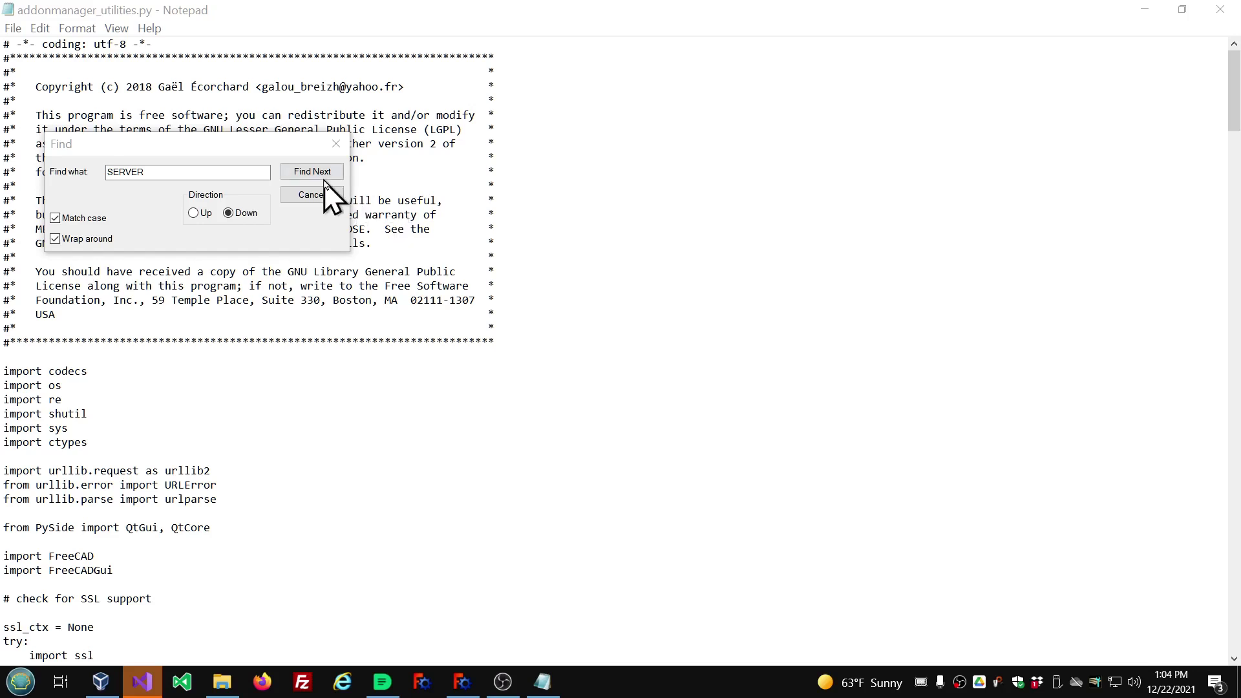
left_click(312, 172)
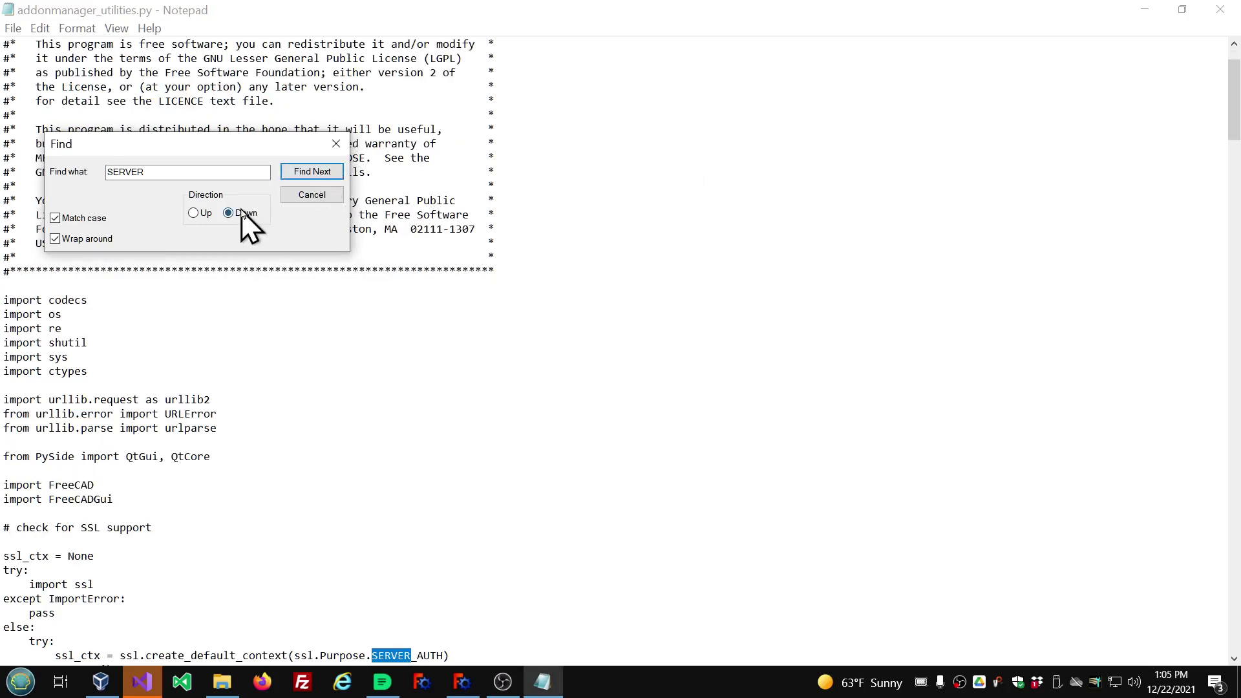
left_click(312, 194)
scroll(631, 246, "down", 2)
scroll(631, 247, "down", 2)
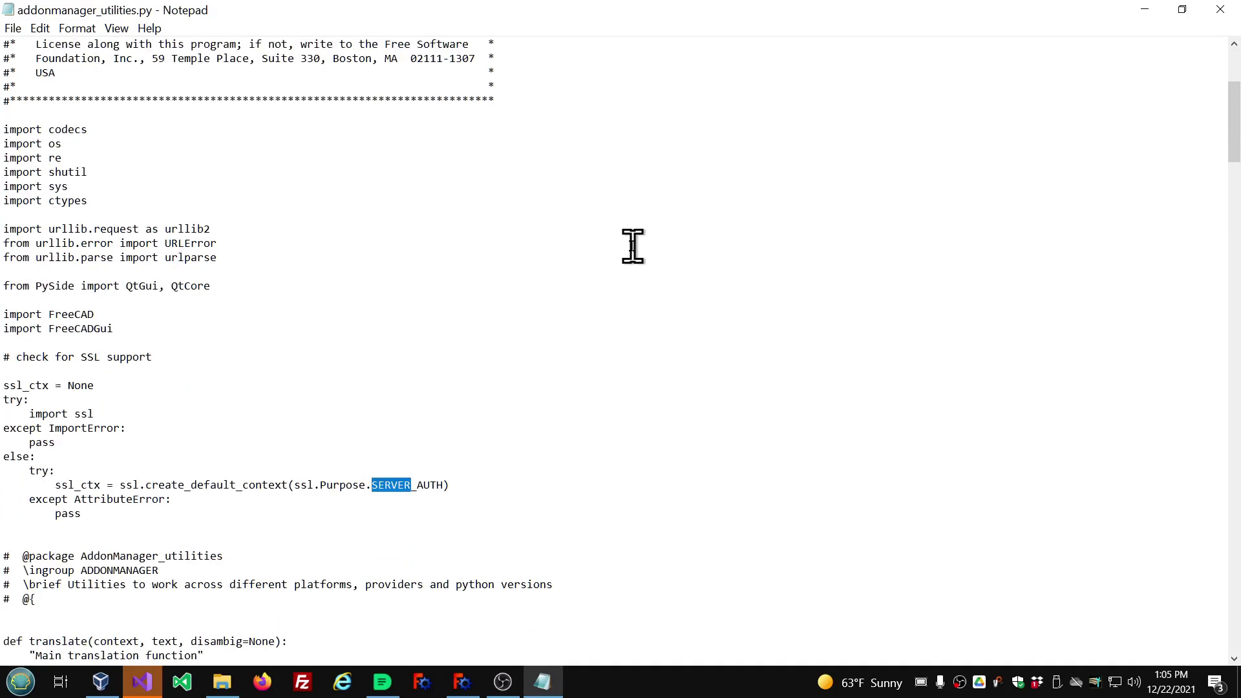
scroll(631, 246, "down", 1)
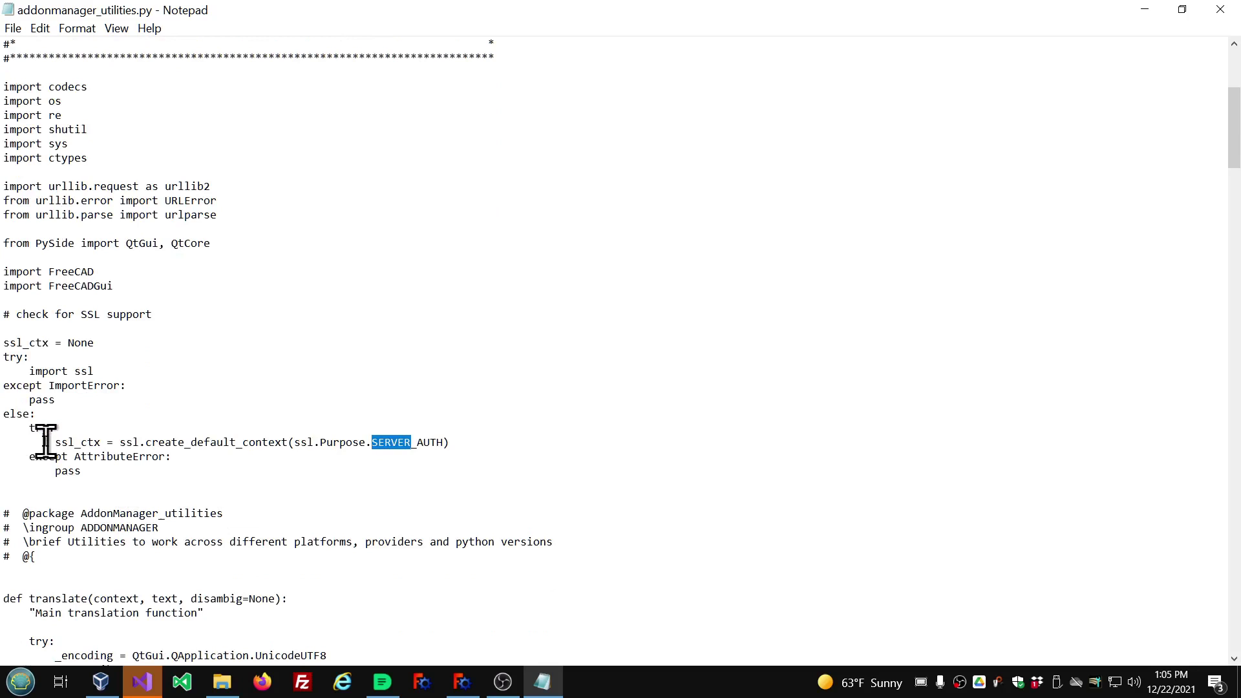
key("super+plus")
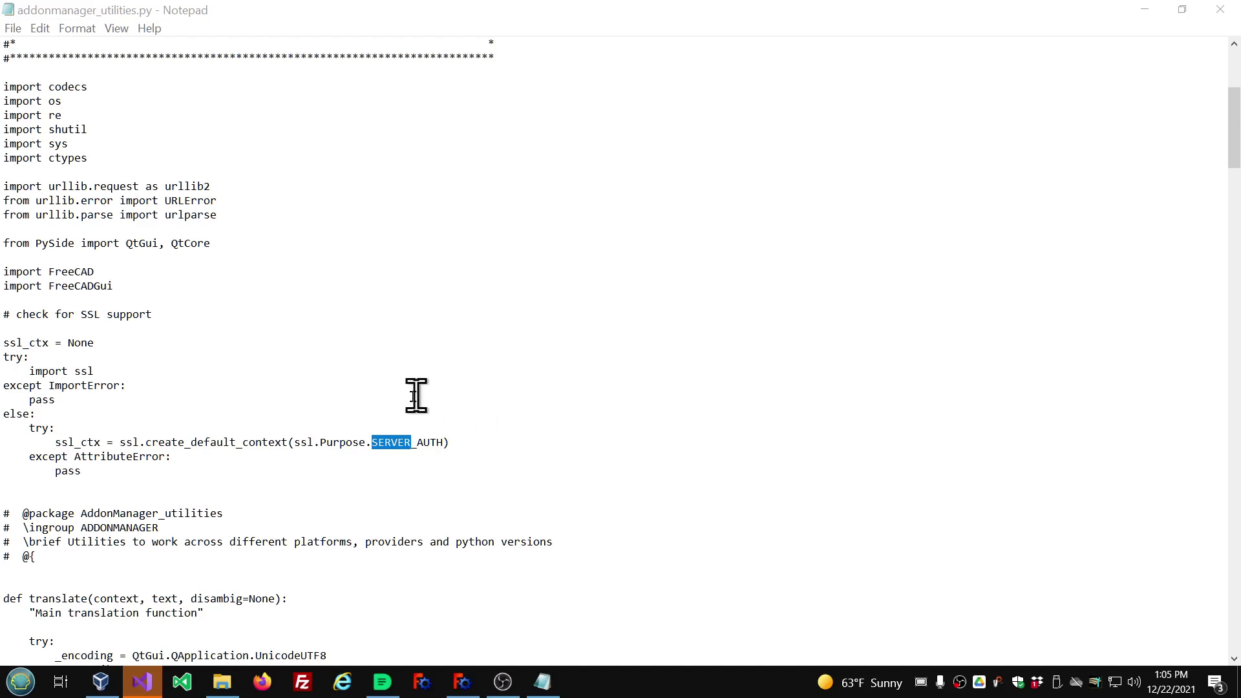
Replace SERVER with CLIENT so the line reads ssl.Purpose.CLIENT_AUTH.
left_click(372, 443)
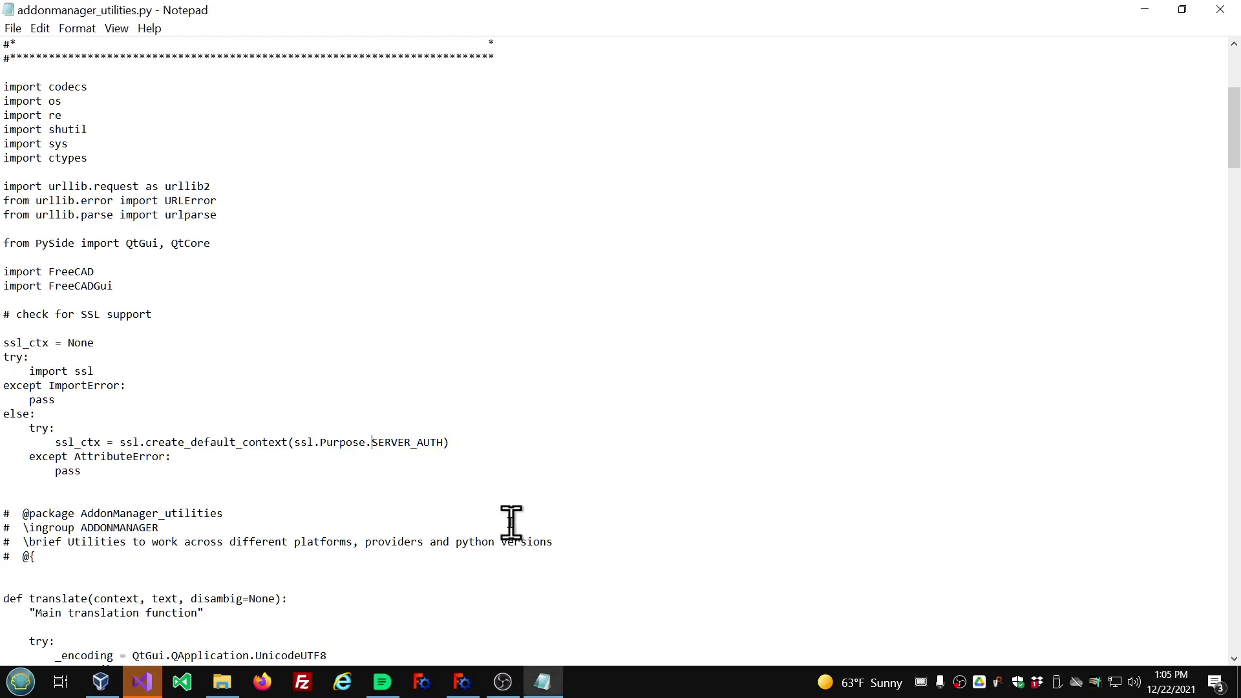
key("Delete")
key("Delete")
key("Delete")
key("Delete")
key("Delete")
key("Delete")
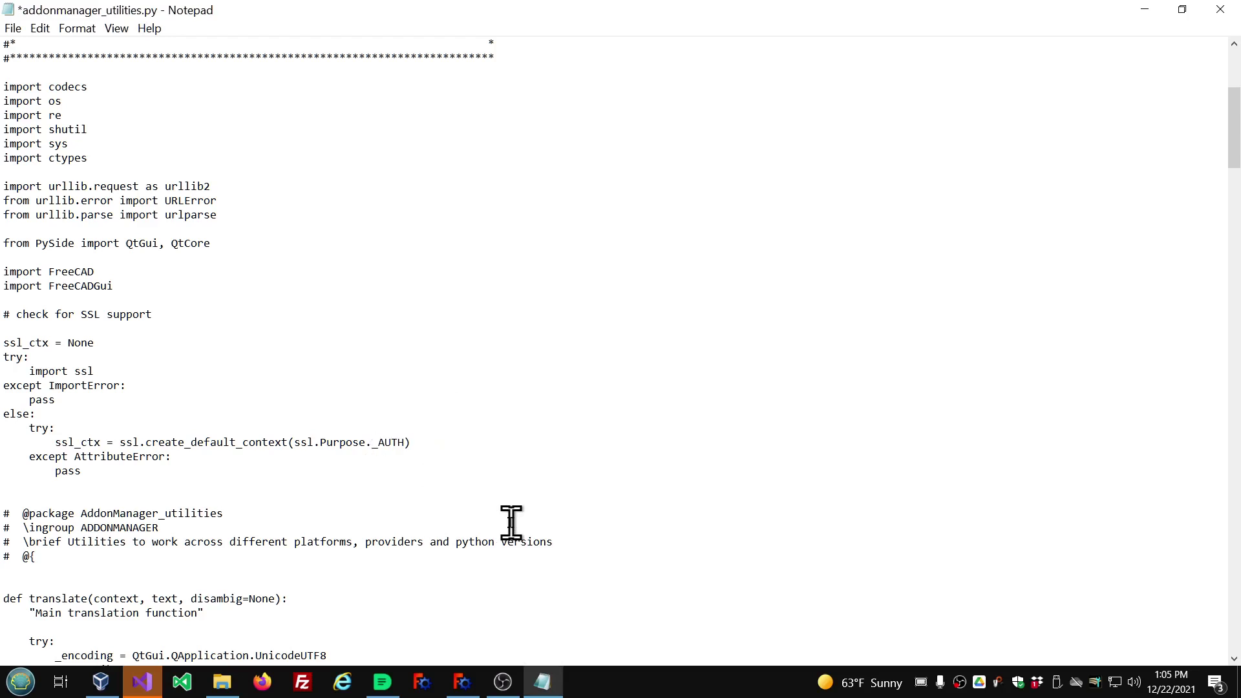
type("CLIEN")
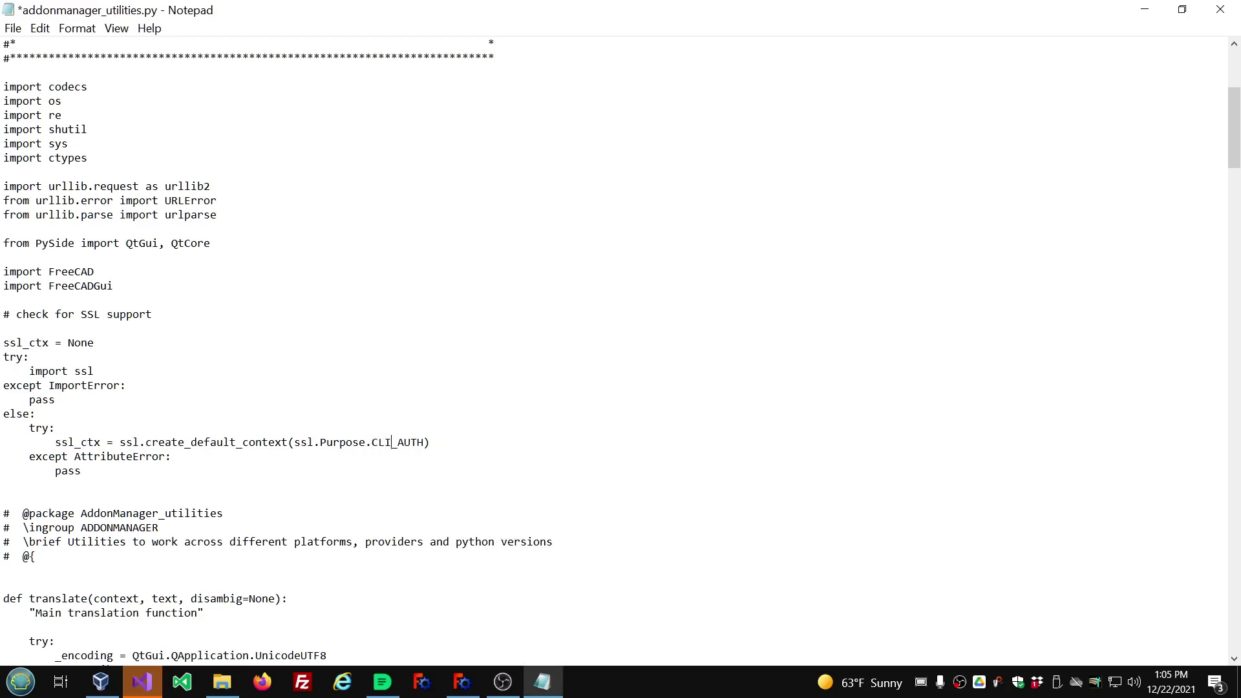
type("T")
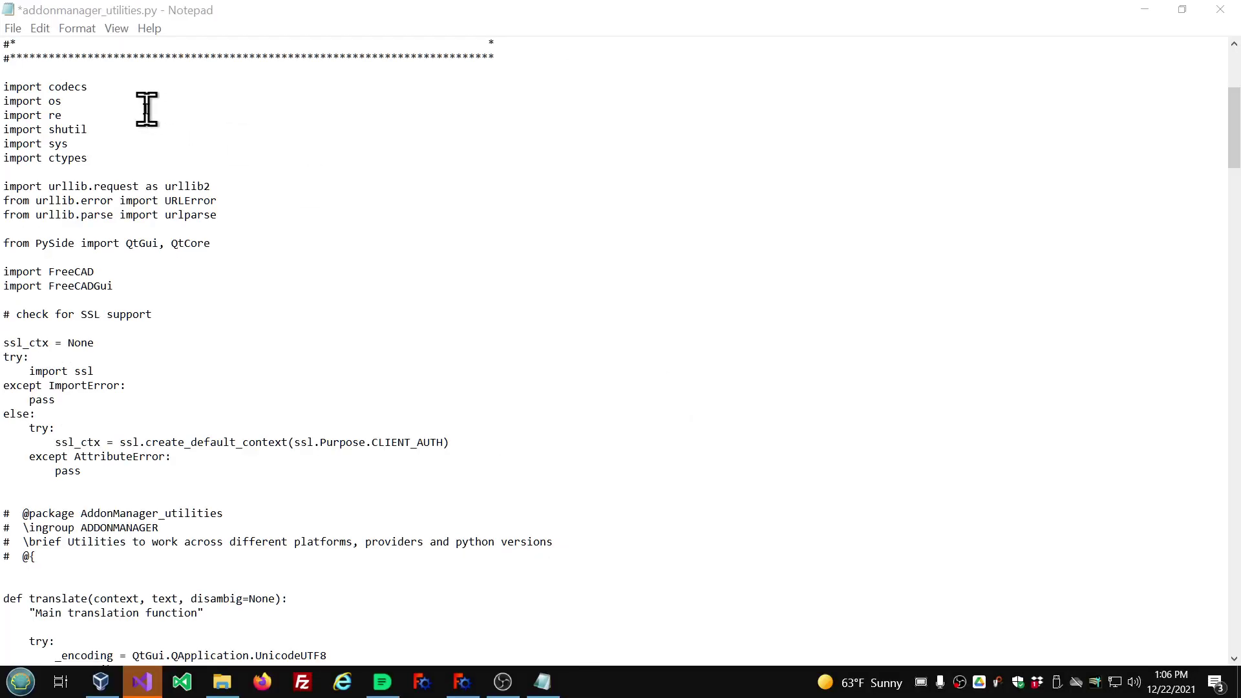
Save the patched addonmanager_utilities.py, then close Notepad and the AddonManager folder window.
left_click(13, 28)
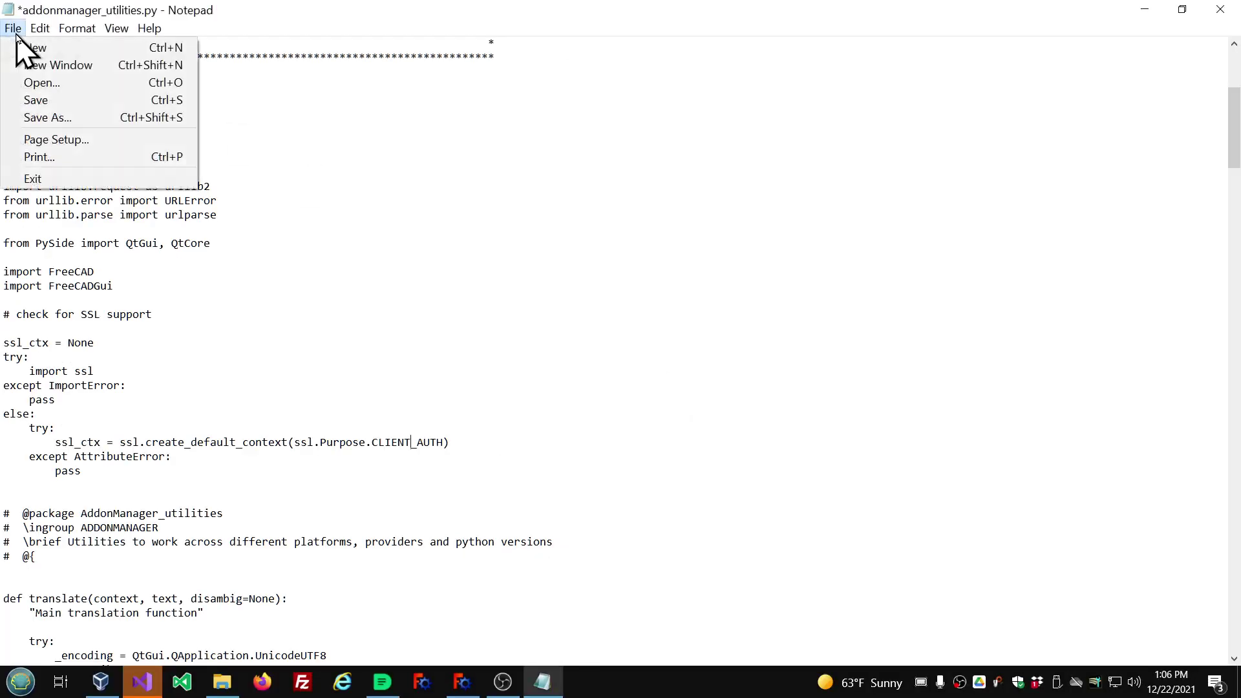
left_click(50, 100)
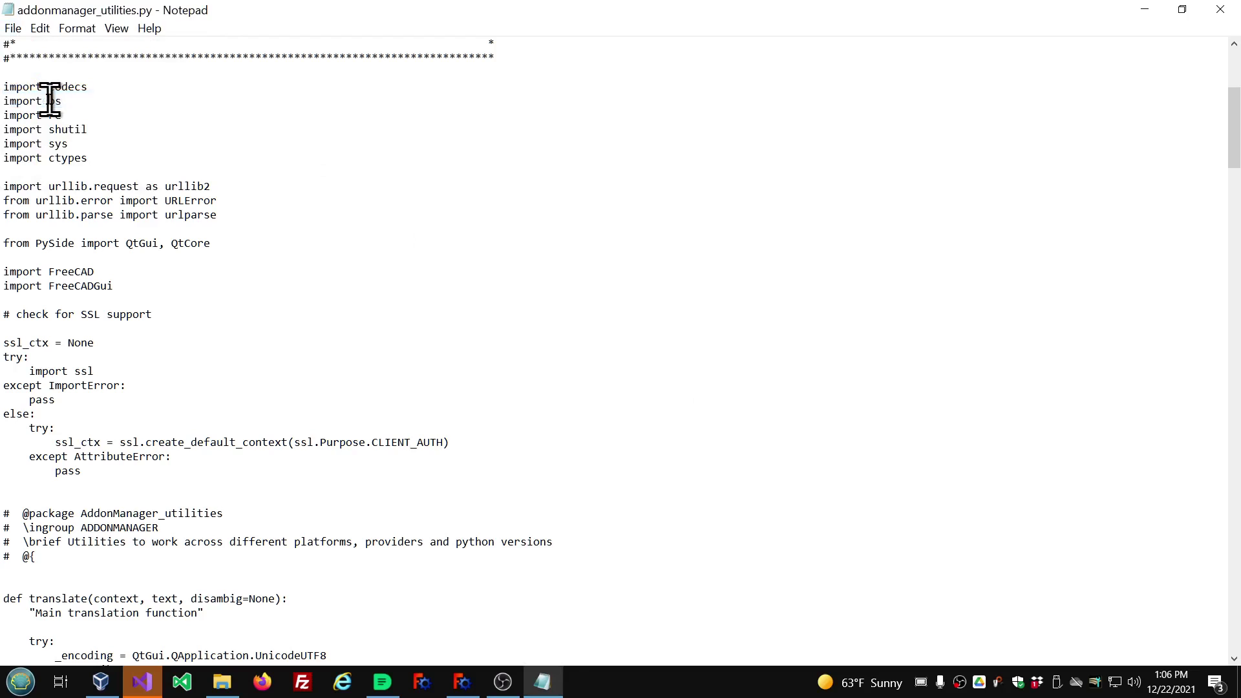
left_click(1220, 9)
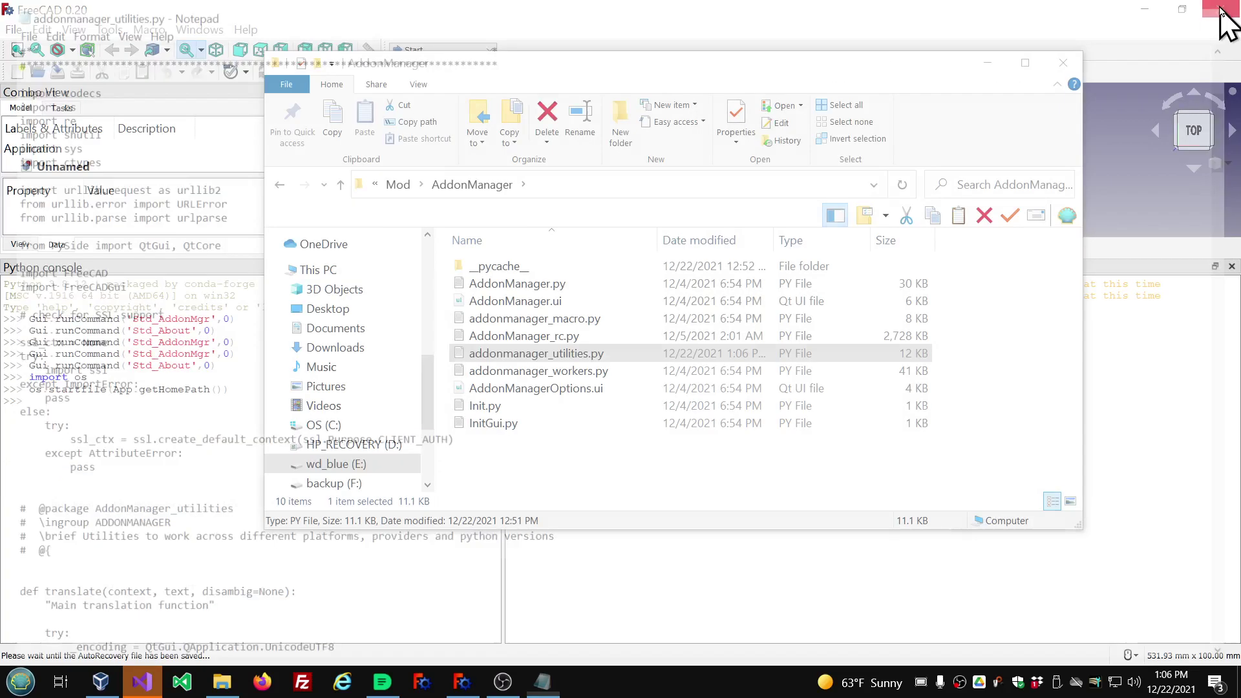
left_click(1074, 64)
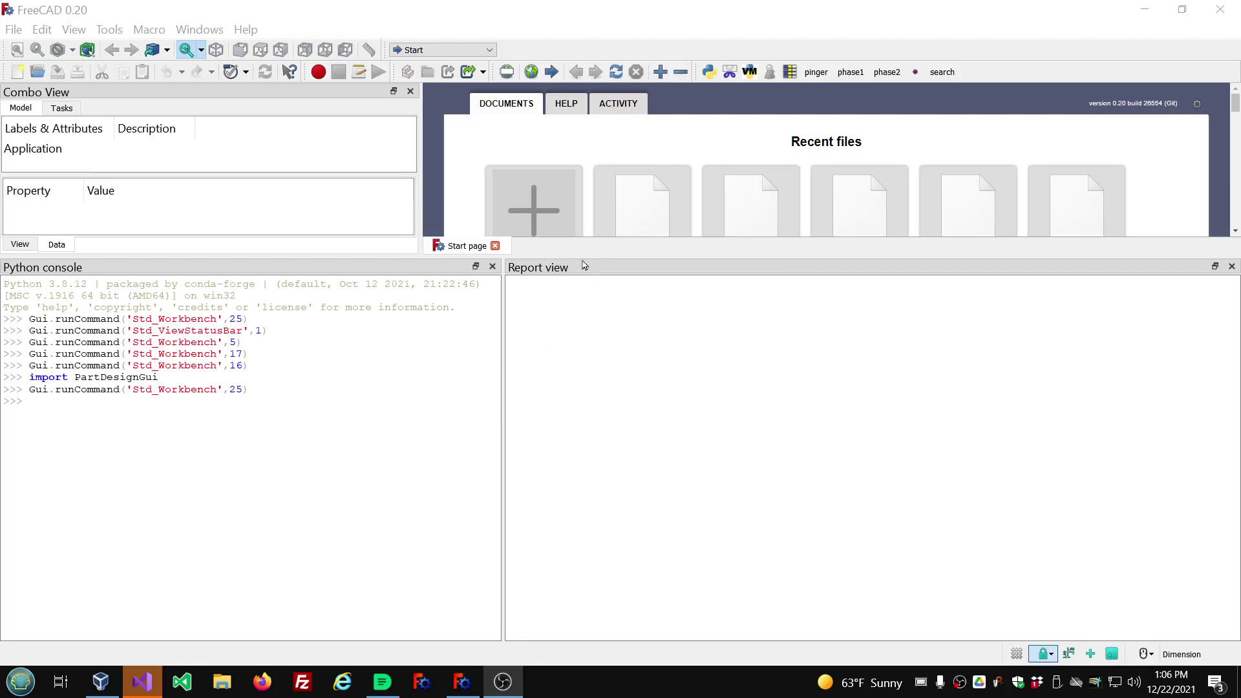
Reopen the Addon Manager on its Macros list and move the dialog up and left.
left_click_drag(585, 261, 589, 483)
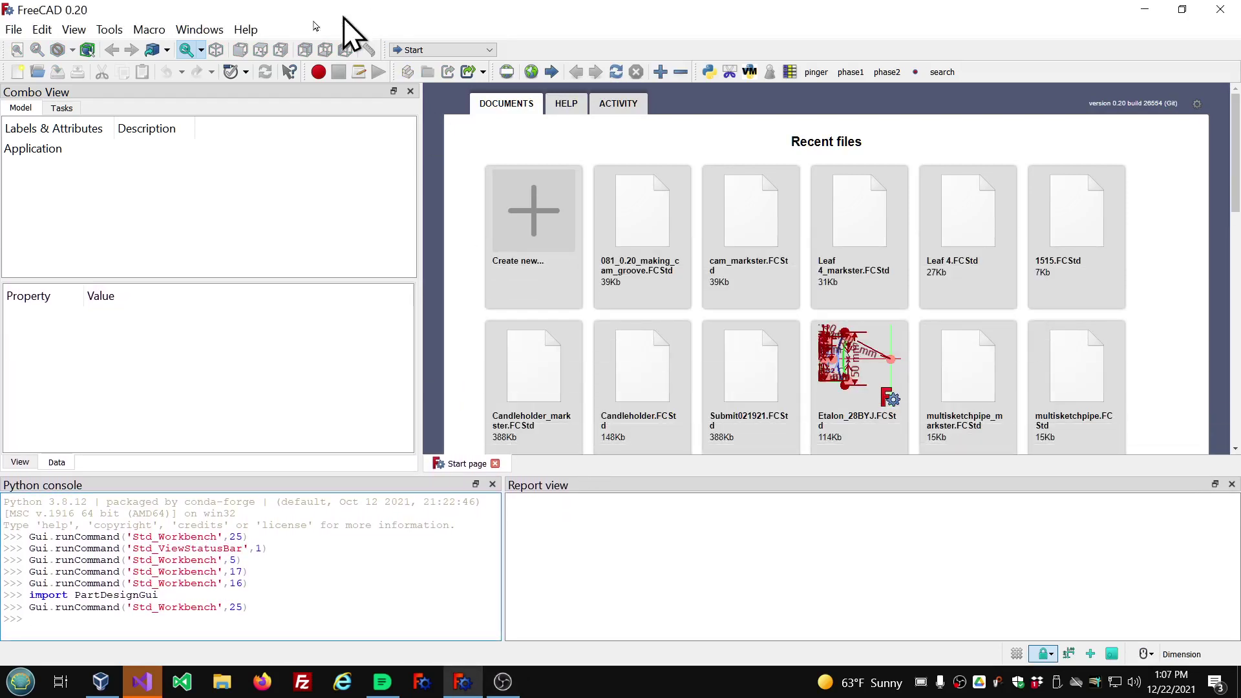
left_click(110, 30)
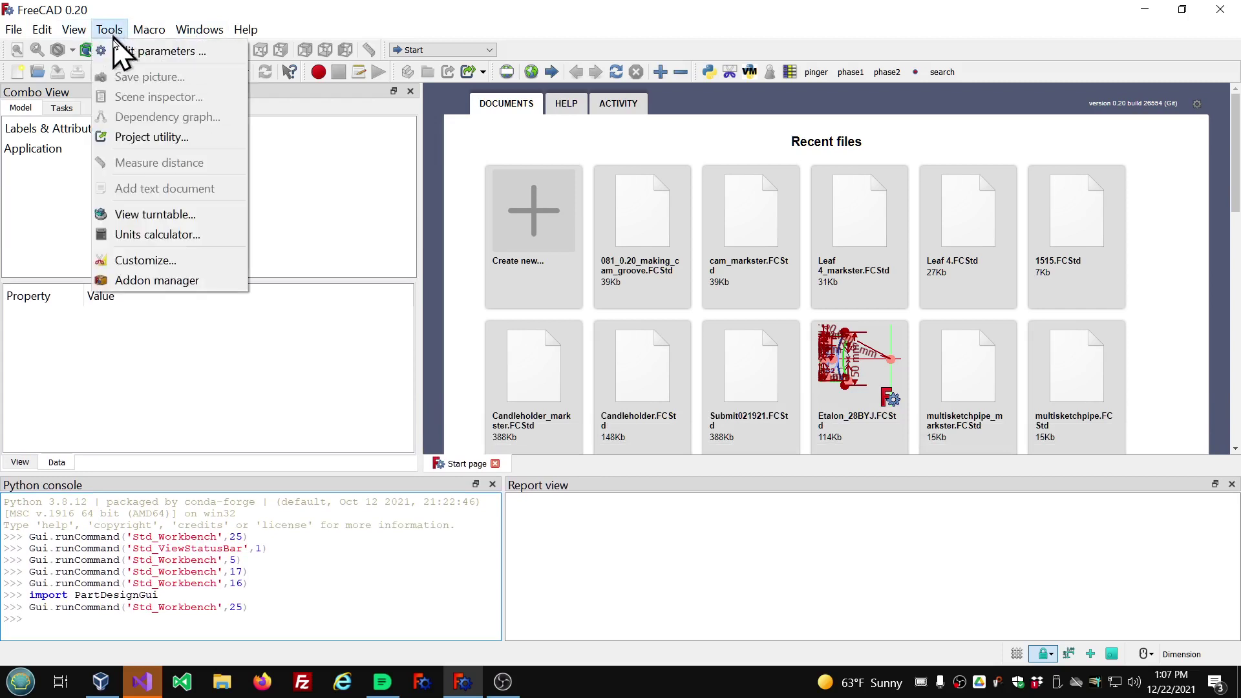
left_click(143, 282)
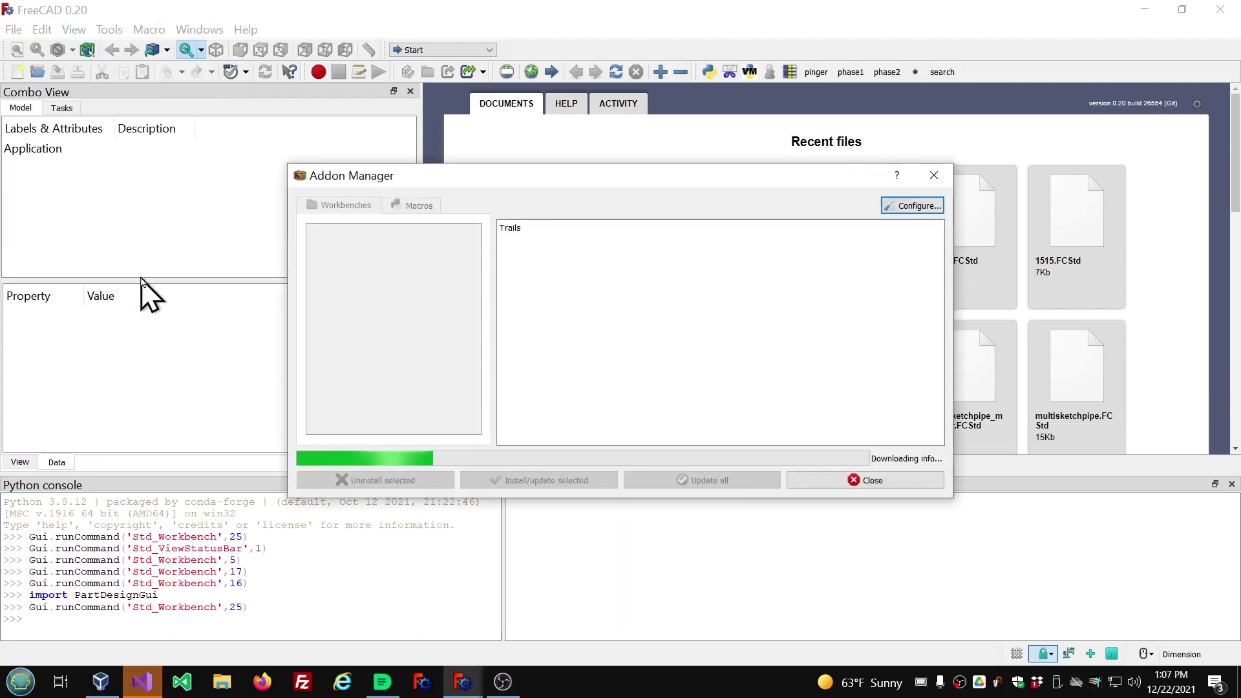
left_click(419, 206)
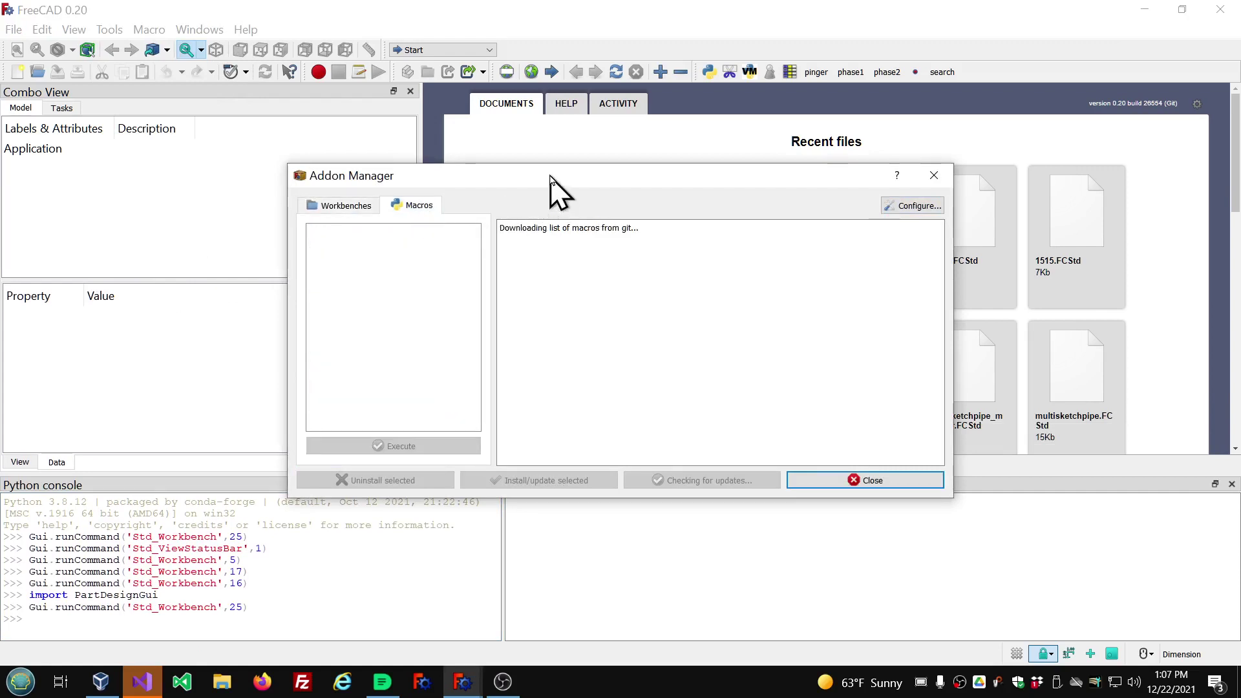
left_click_drag(550, 181, 533, 151)
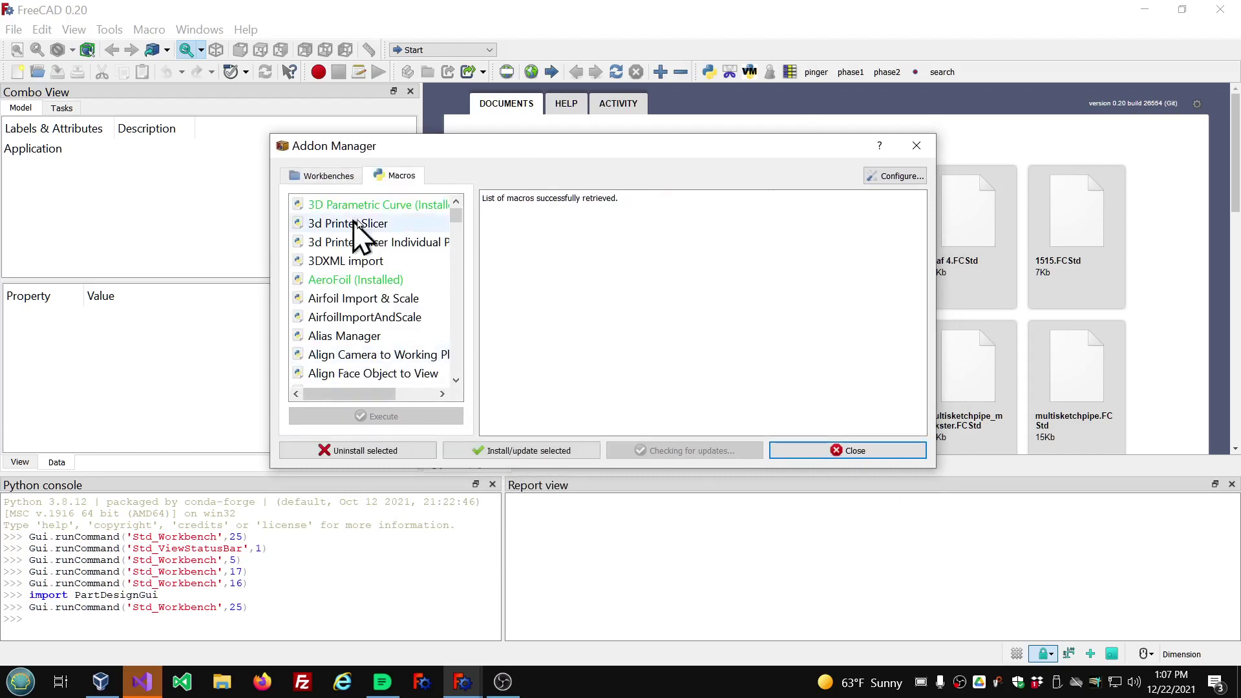
scroll(414, 247, "down", 2)
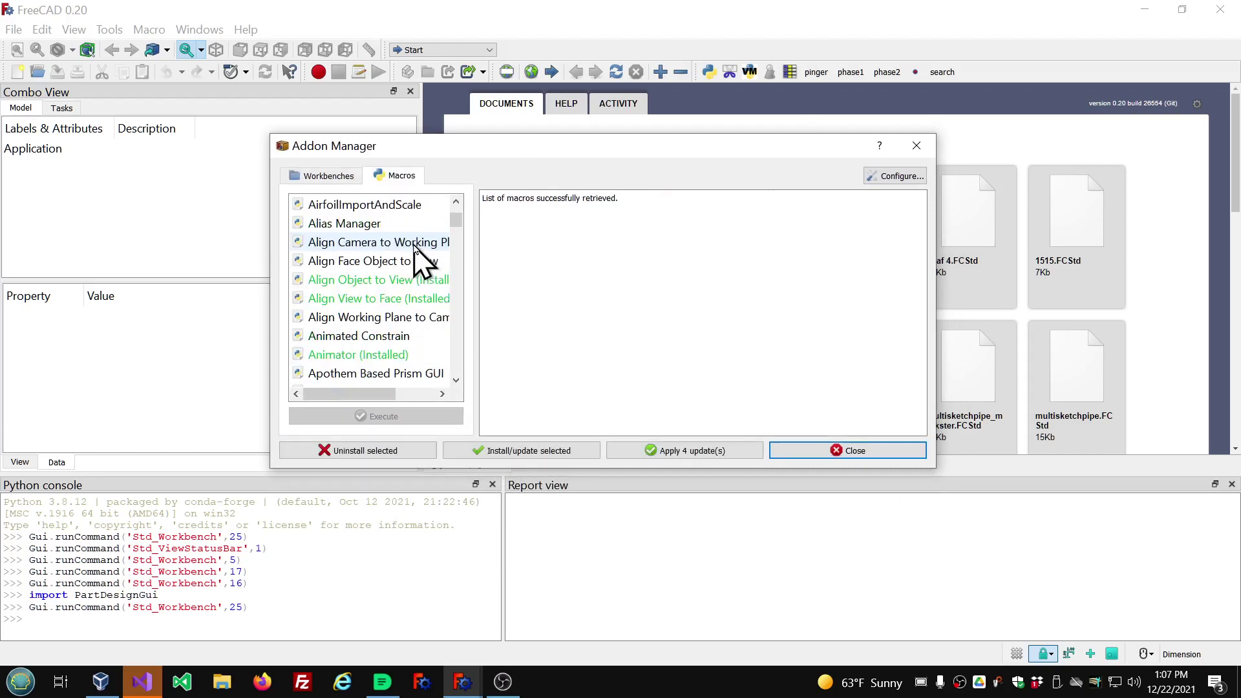
scroll(405, 247, "down", 2)
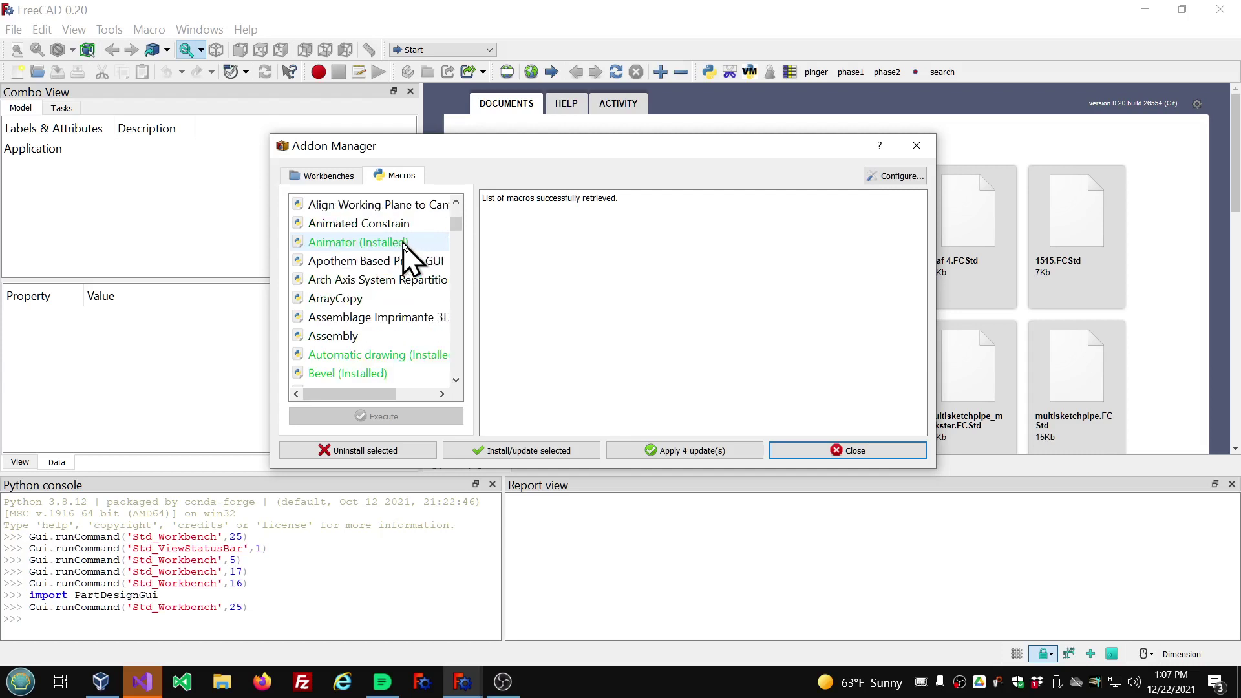
scroll(403, 244, "down", 2)
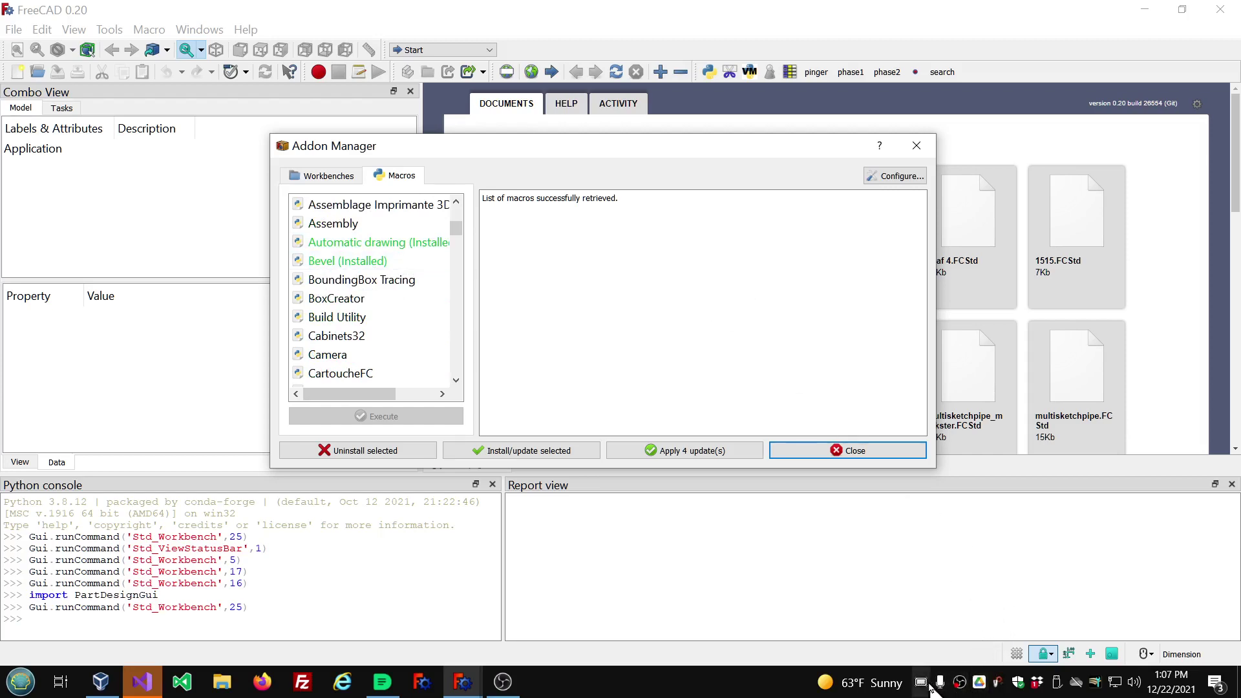
left_click(981, 684)
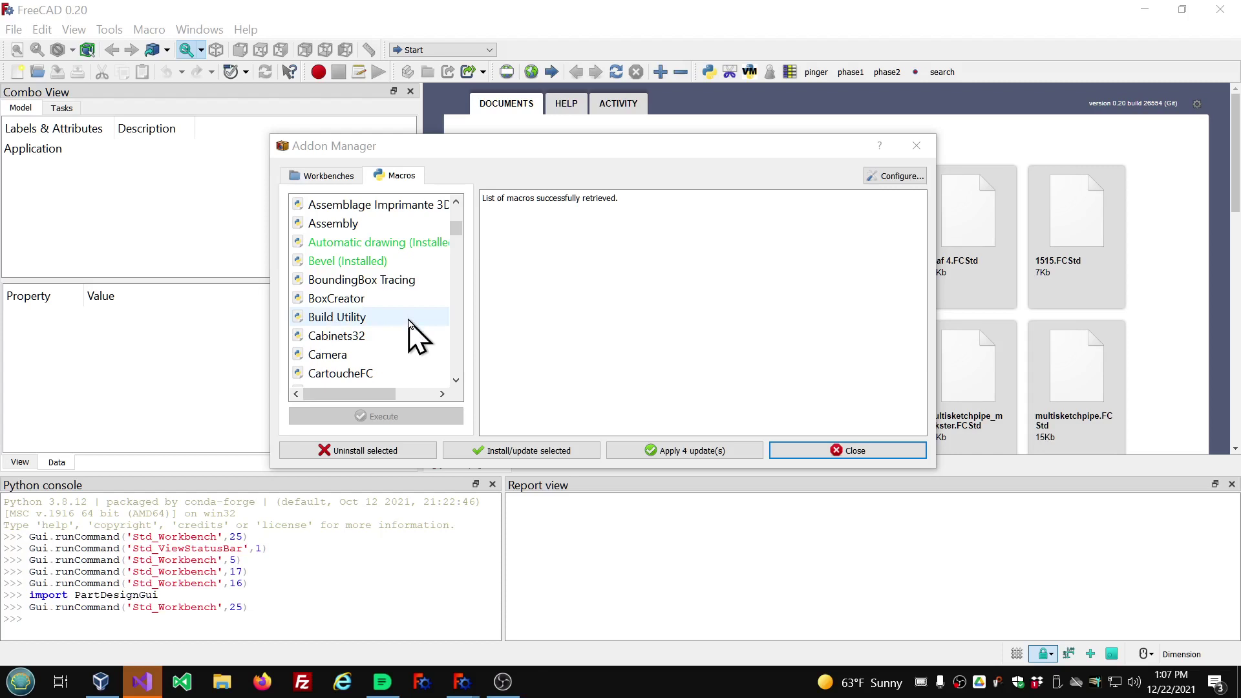
scroll(409, 323, "down", 5)
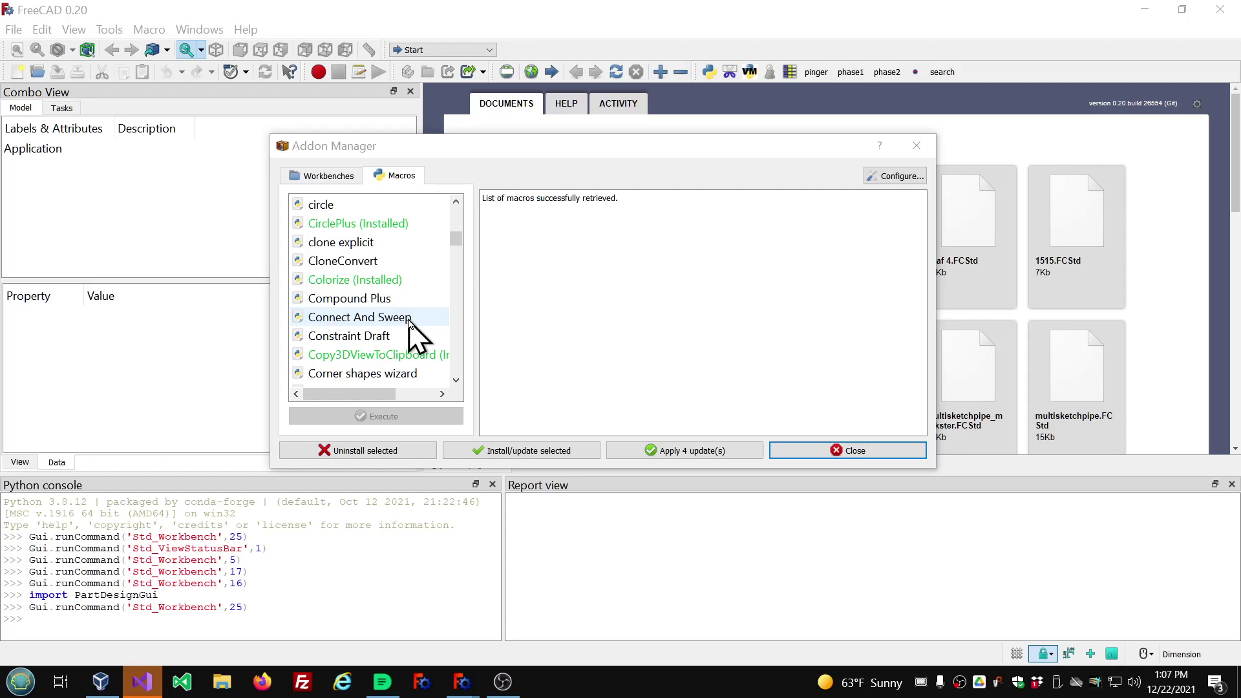
scroll(409, 323, "up", 6)
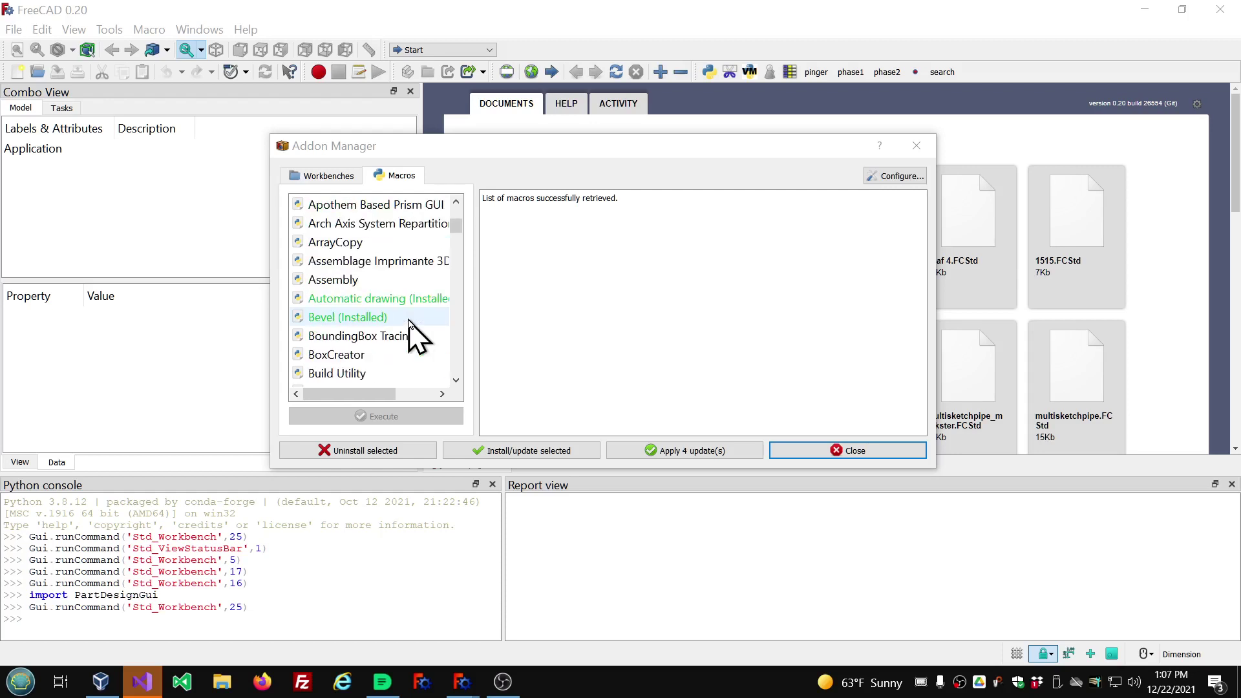
scroll(409, 323, "up", 2)
scroll(409, 324, "up", 3)
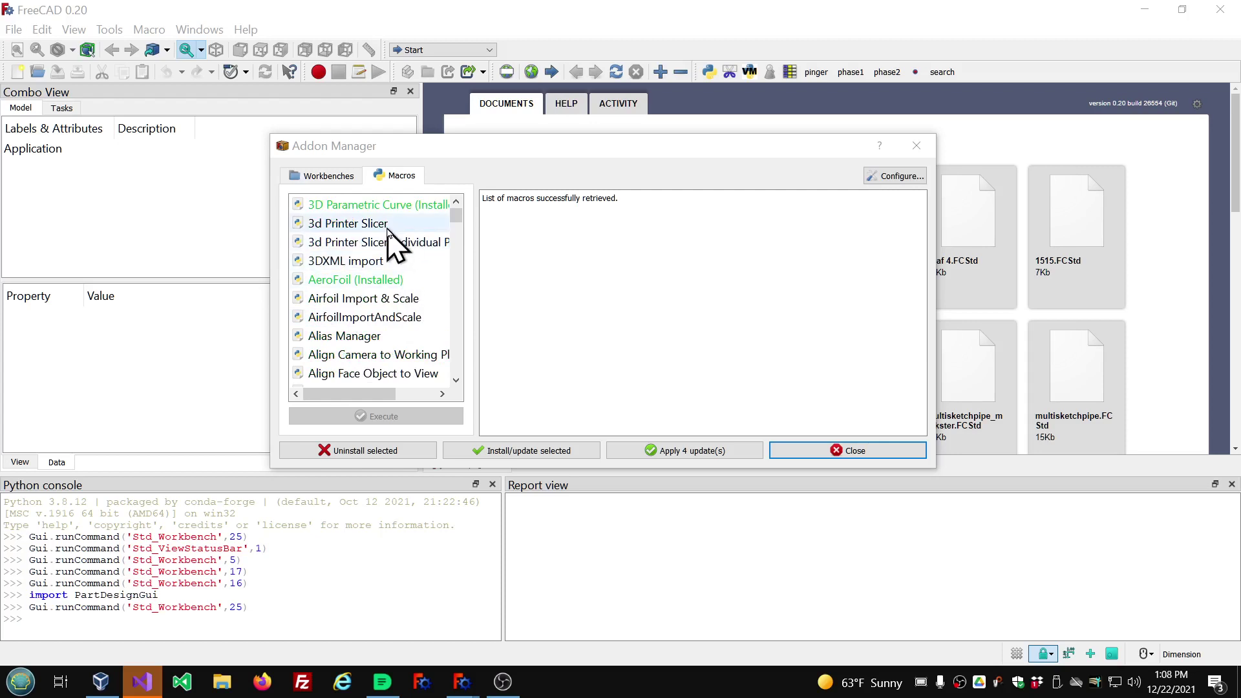
scroll(388, 231, "down", 4)
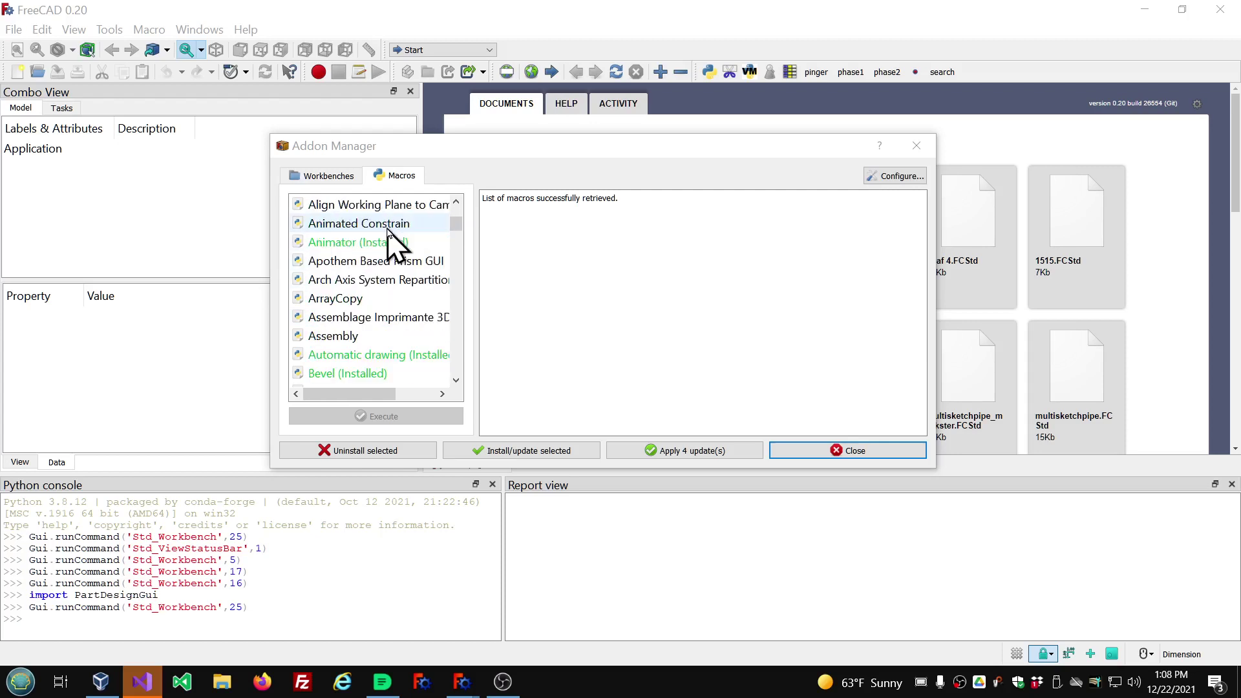
scroll(388, 231, "up", 3)
scroll(389, 230, "up", 1)
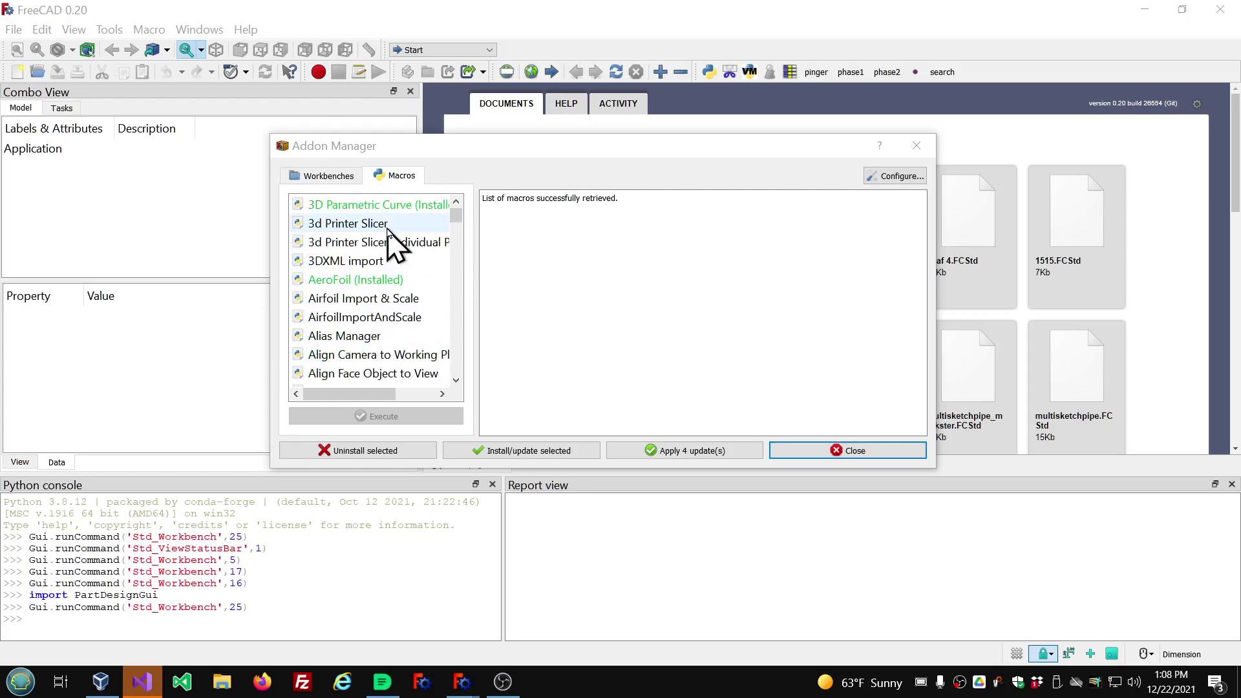
scroll(389, 230, "down", 2)
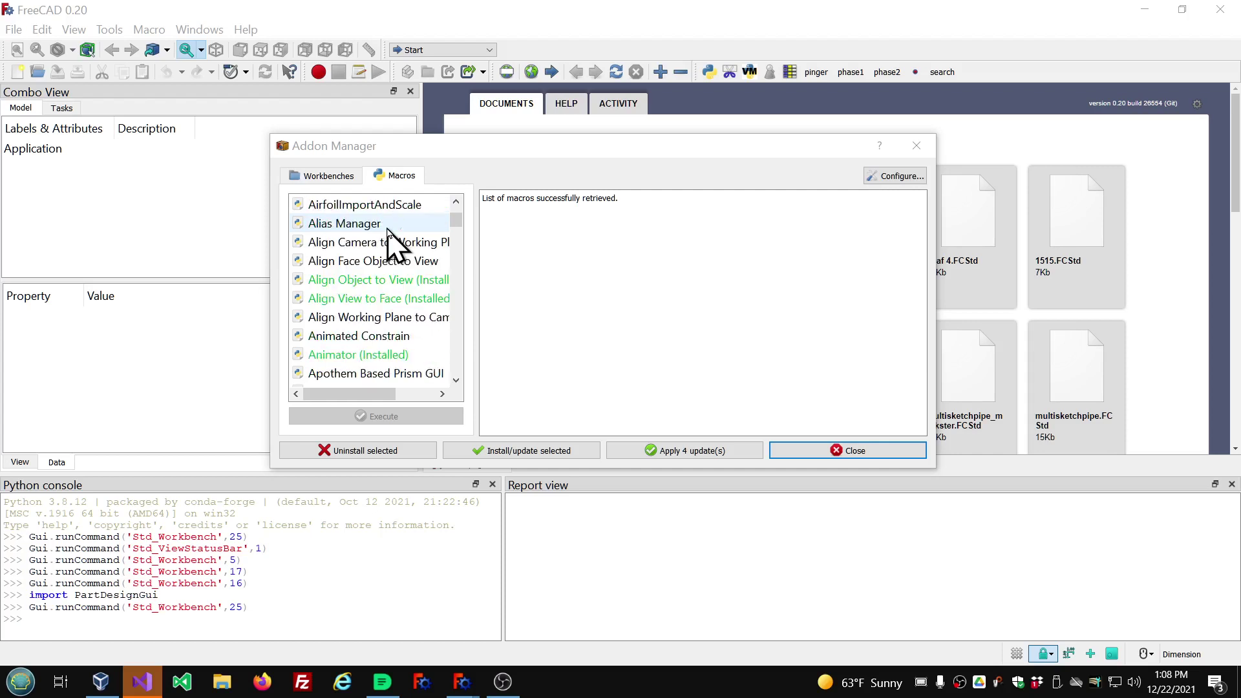
scroll(388, 231, "down", 1)
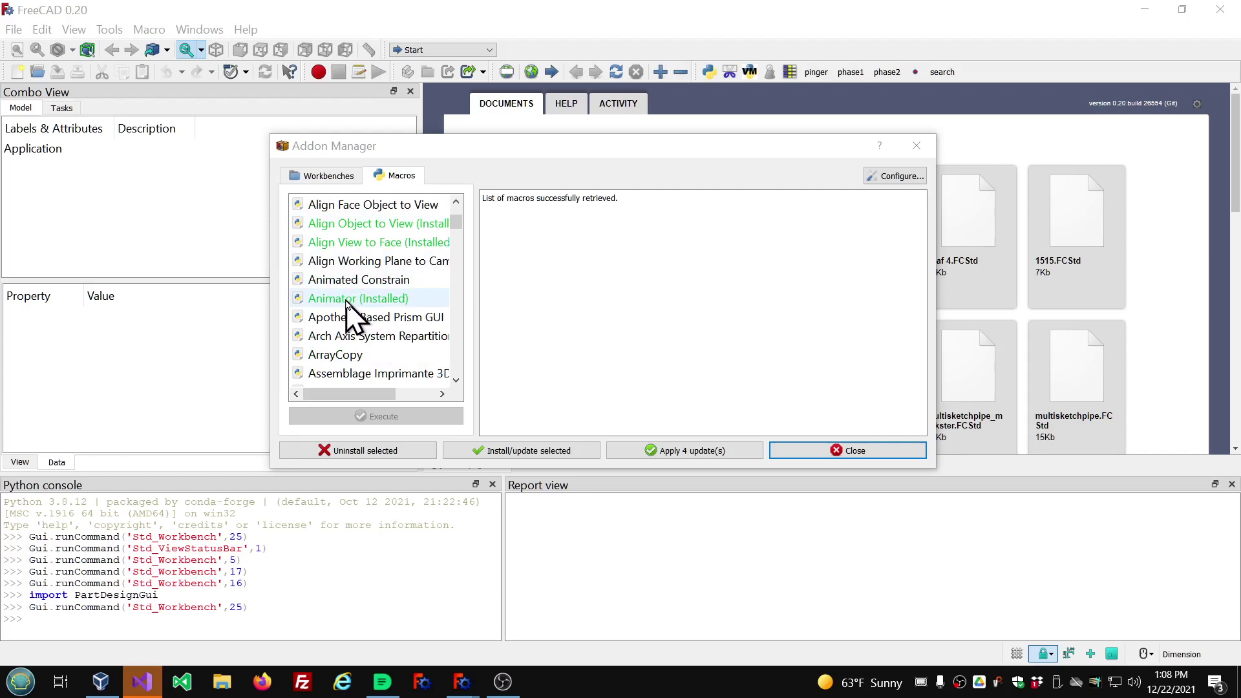
scroll(355, 310, "down", 2)
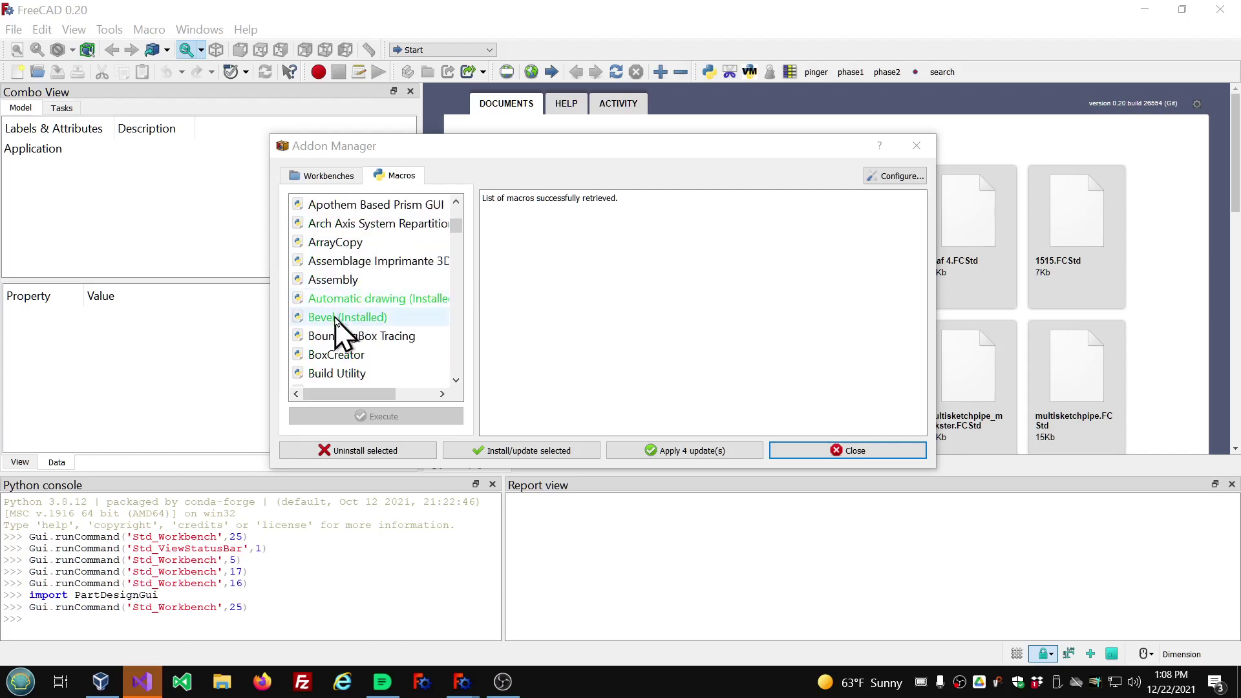
Select the installed Bevel macro to display its details pane.
left_click(335, 318)
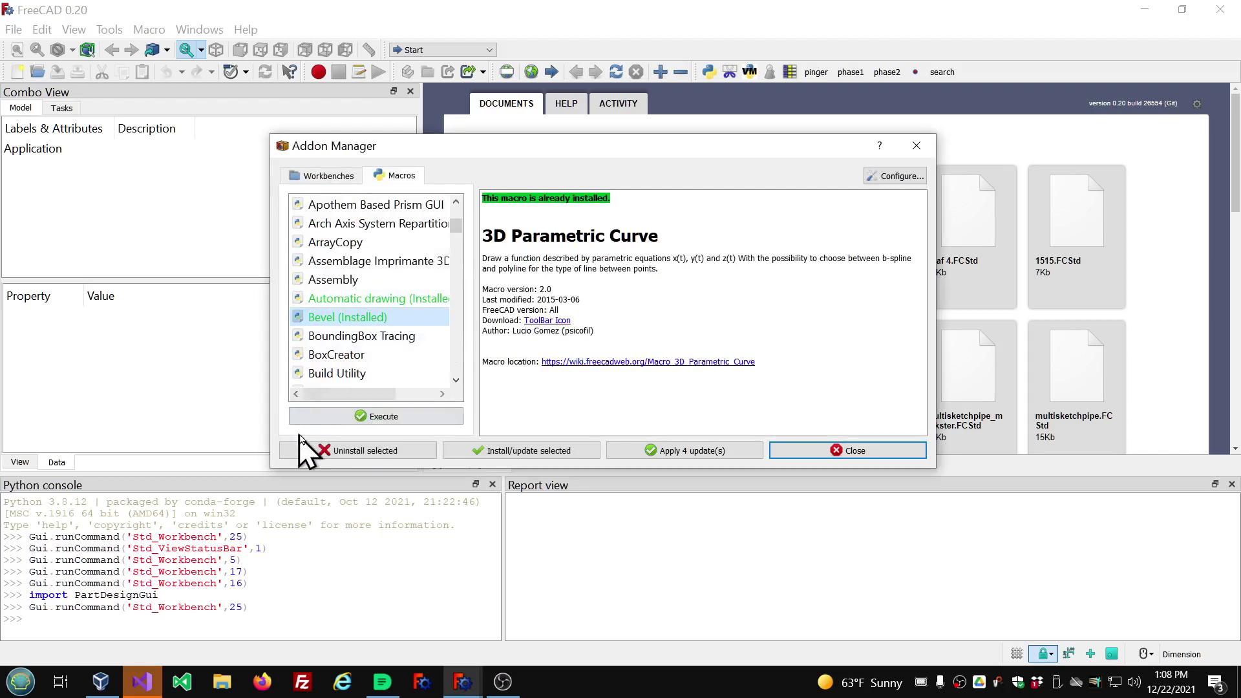